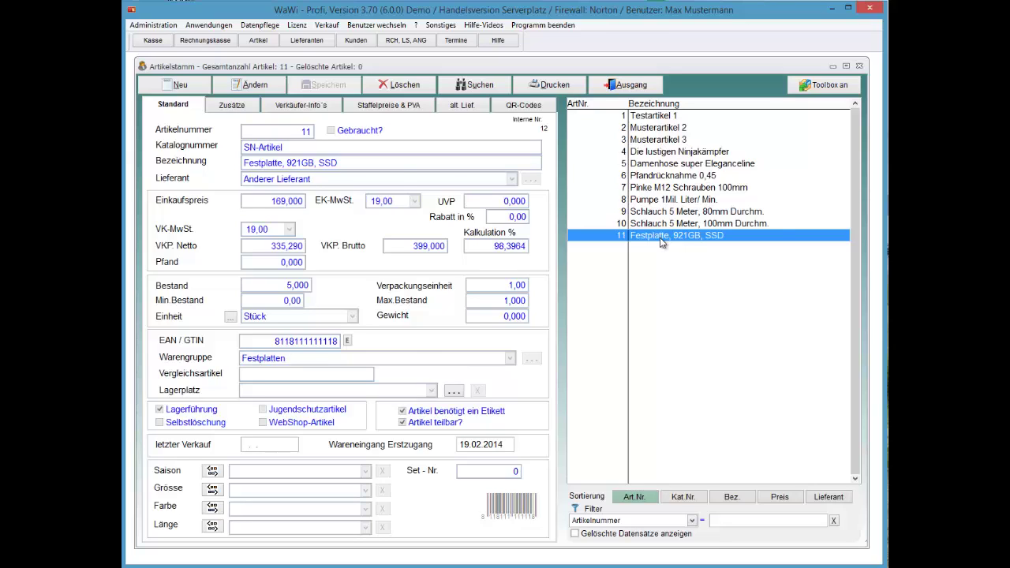
Step: Open the serial number management of article 11 (Festplatte, 921GB, SSD) and save serial number 1 with supplier Anderer Lieferant
{"action": "key", "text": "ctrl+Tab"}
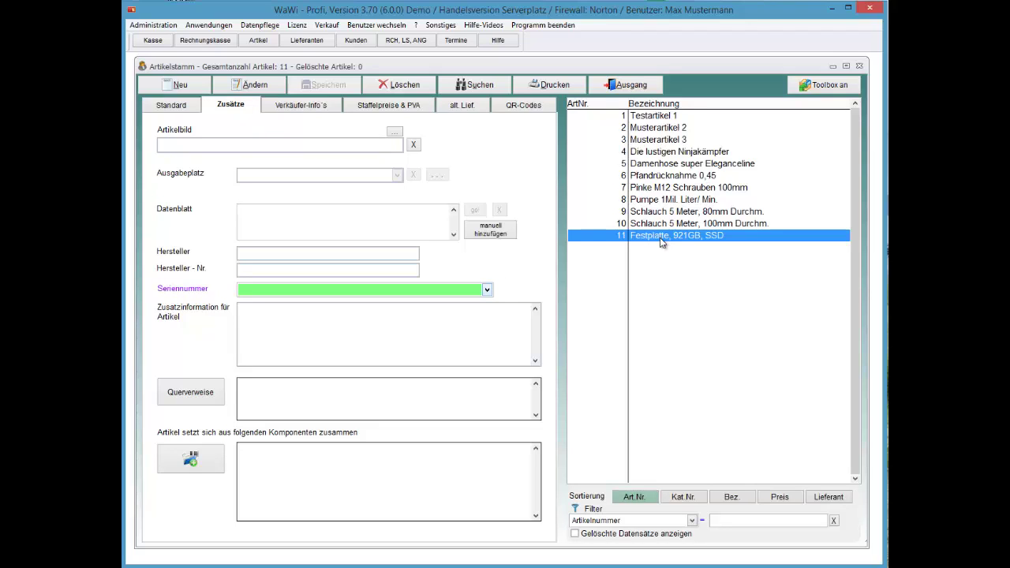
{"action": "key", "text": "Return"}
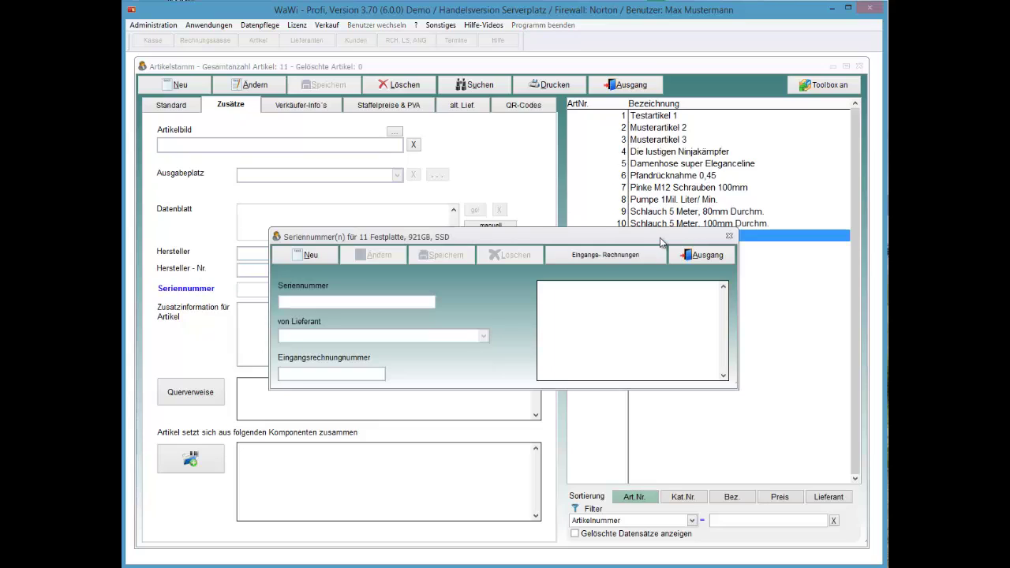
{"action": "key", "text": "alt+n"}
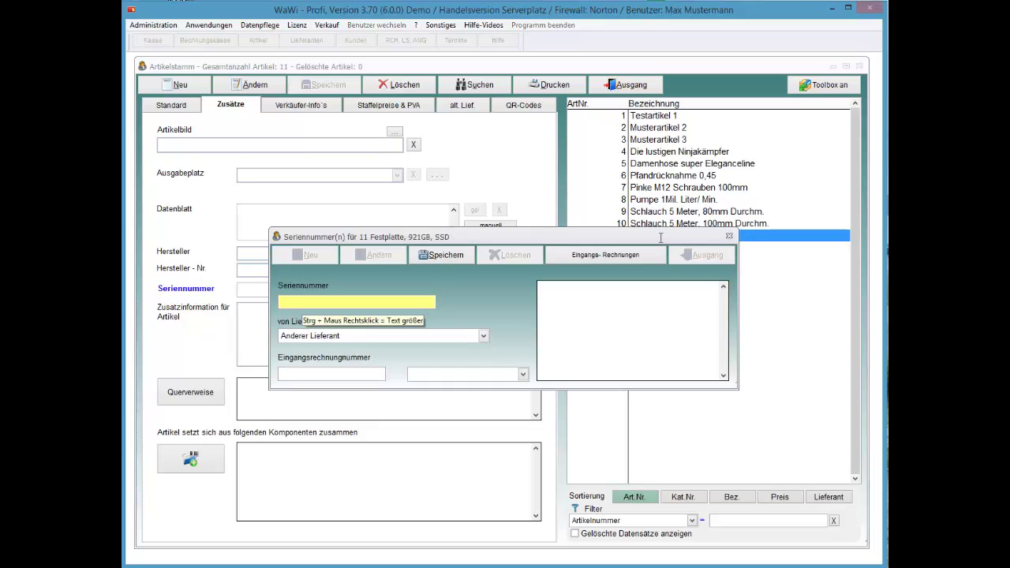
{"action": "type", "text": "1"}
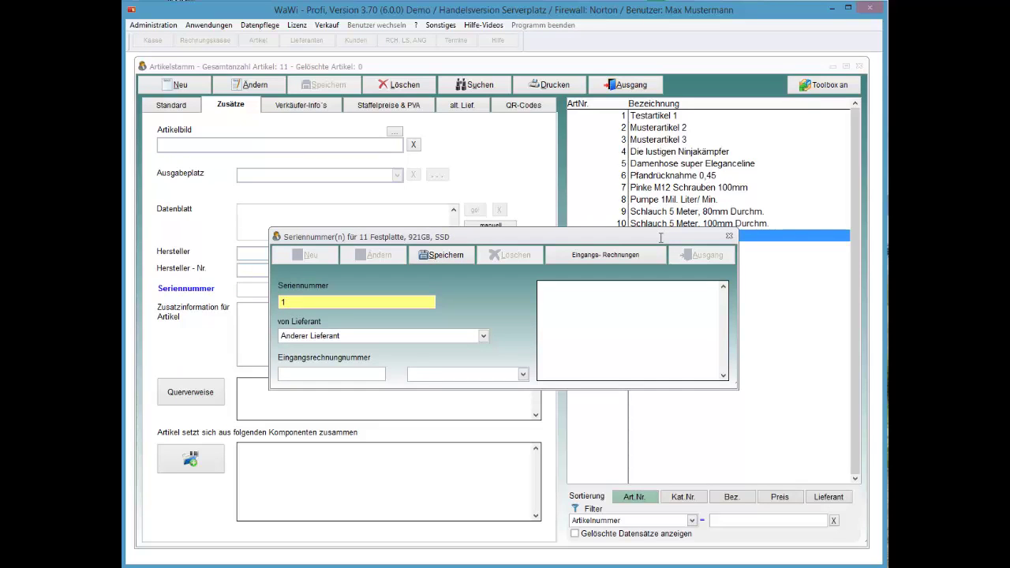
{"action": "key", "text": "Return"}
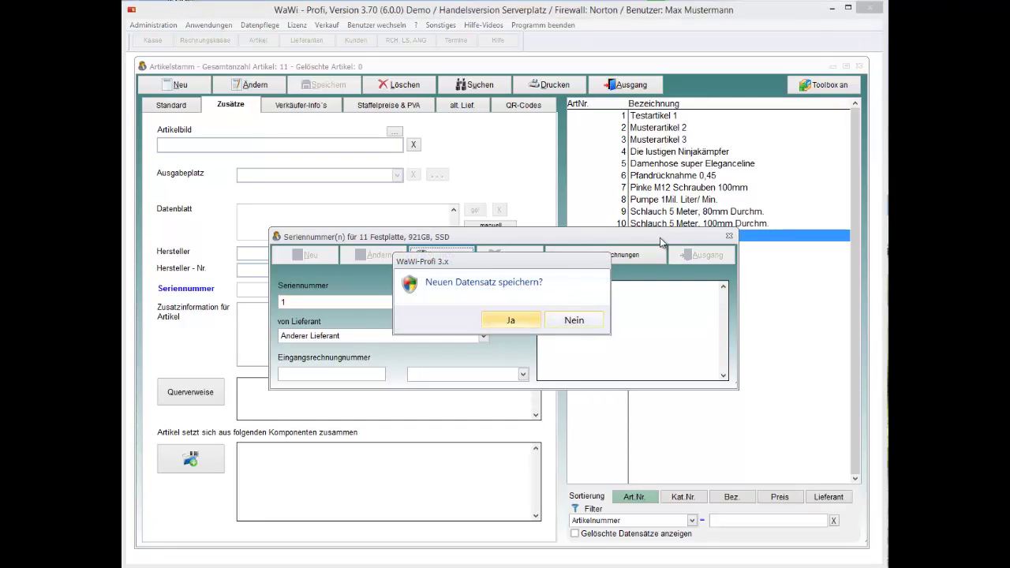
{"action": "key", "text": "Return"}
{"action": "key", "text": "Return"}
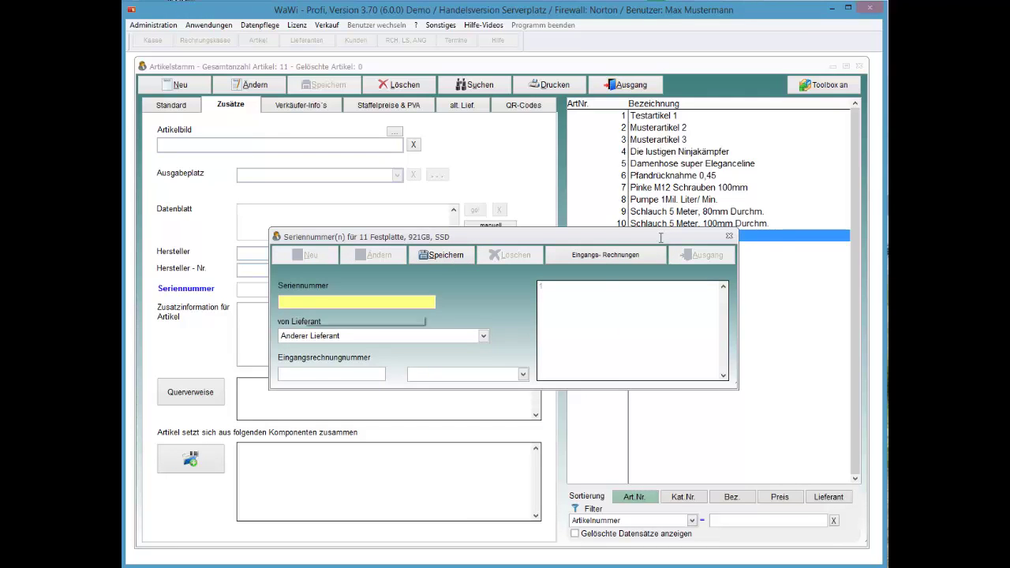
Step: Add the serial numbers 2, 3, 4 and 5 to article 11, saving each as a new record
{"action": "type", "text": "2"}
{"action": "key", "text": "Return"}
{"action": "key", "text": "Return"}
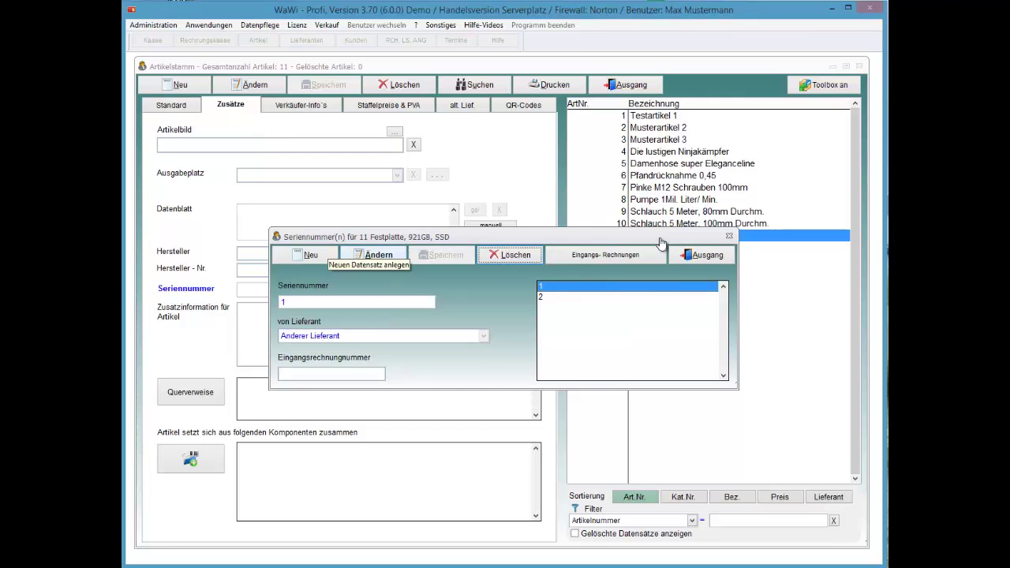
{"action": "type", "text": "3"}
{"action": "key", "text": "Return"}
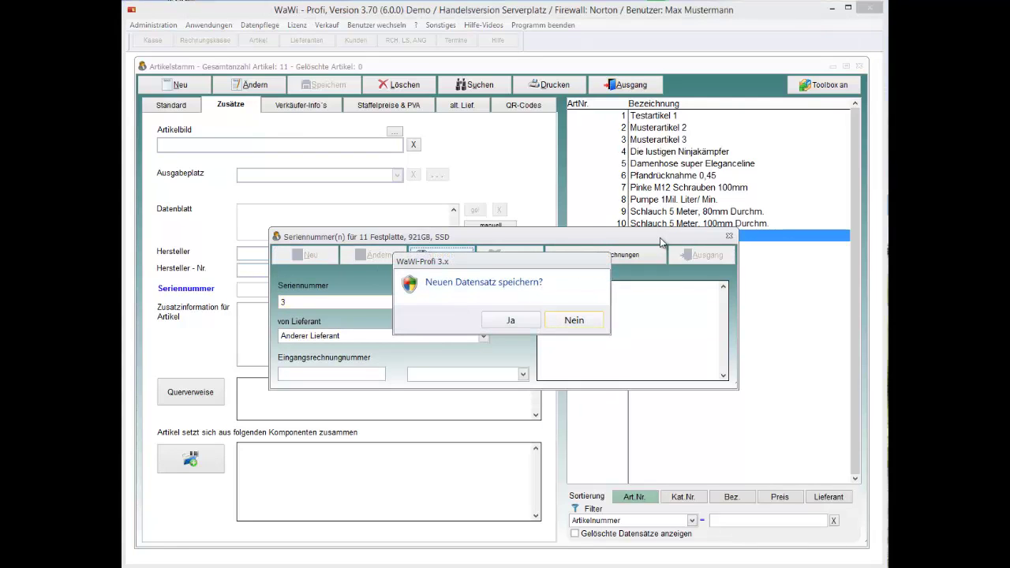
{"action": "key", "text": "Return"}
{"action": "type", "text": "4"}
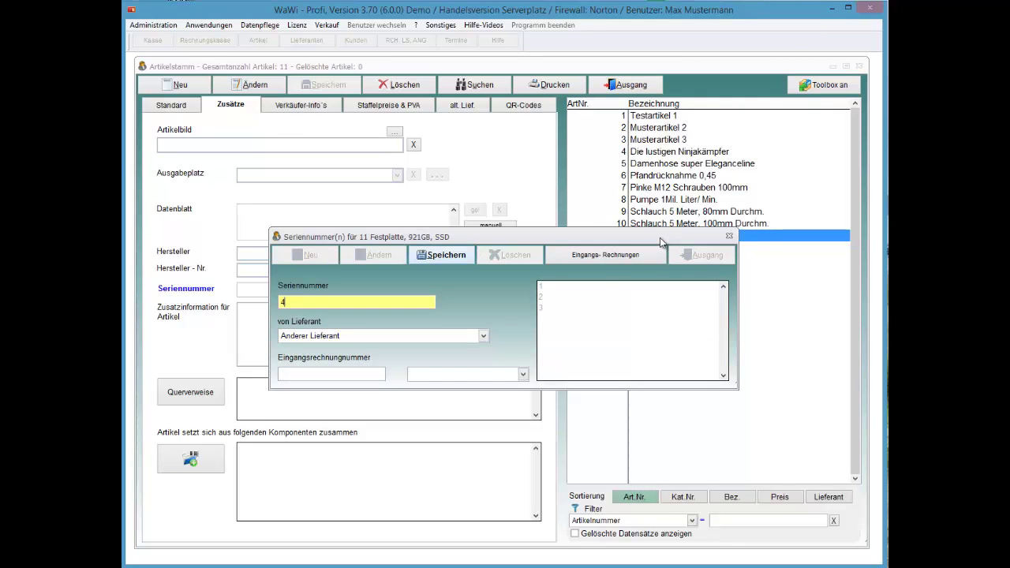
{"action": "key", "text": "Return"}
{"action": "key", "text": "Return"}
{"action": "type", "text": "5"}
{"action": "key", "text": "Return"}
{"action": "key", "text": "Return"}
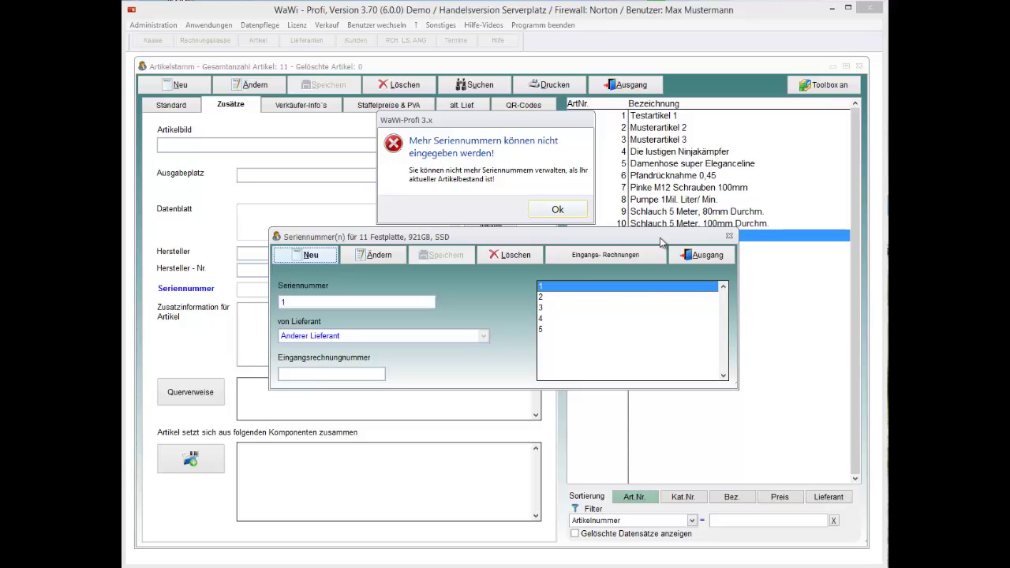
{"action": "key", "text": "Return"}
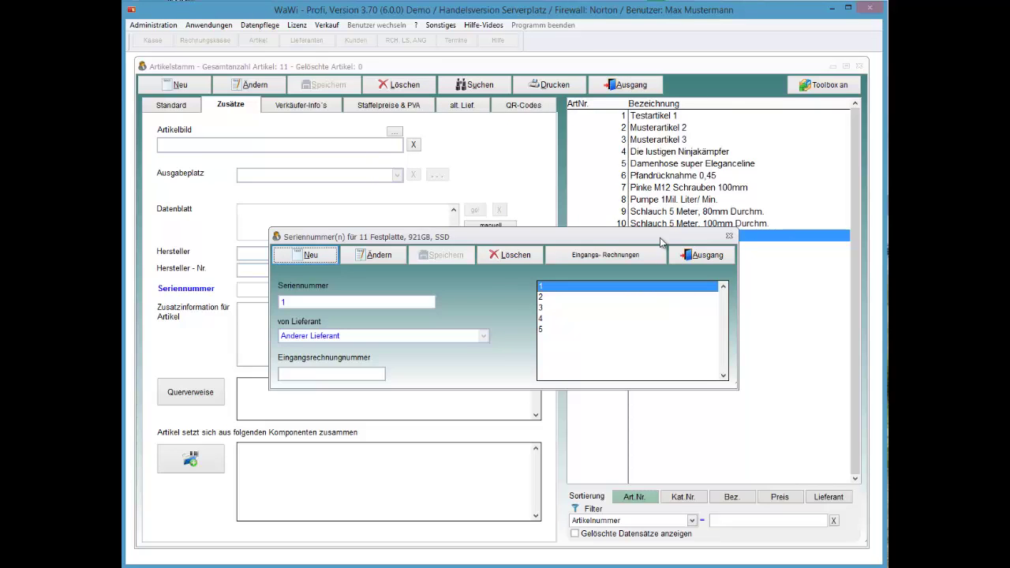
Step: View the form for expenses and incoming invoices, and return to the article's additional data
{"action": "left_click", "coordinate": [659, 255]}
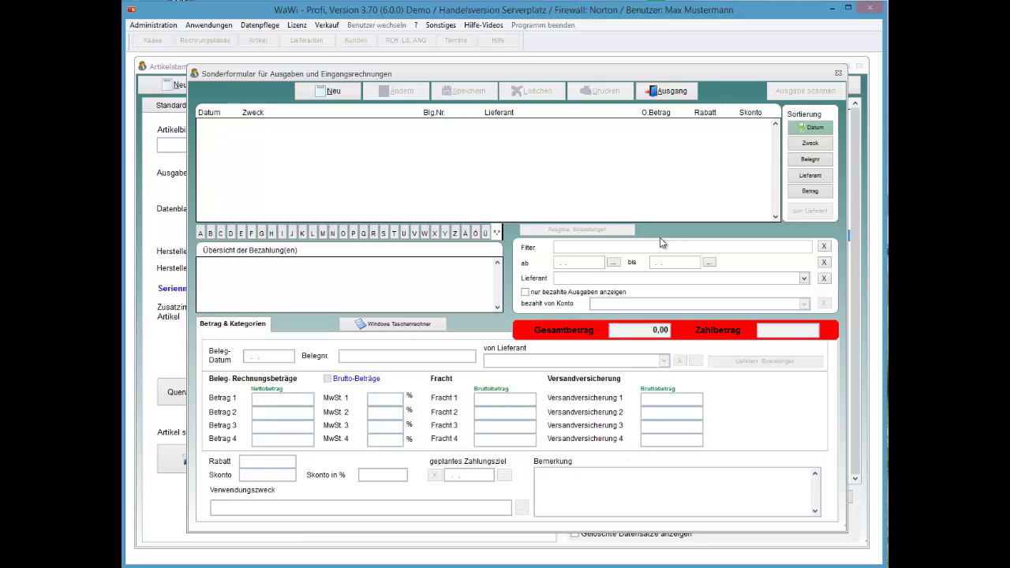
{"action": "key", "text": "alt+a"}
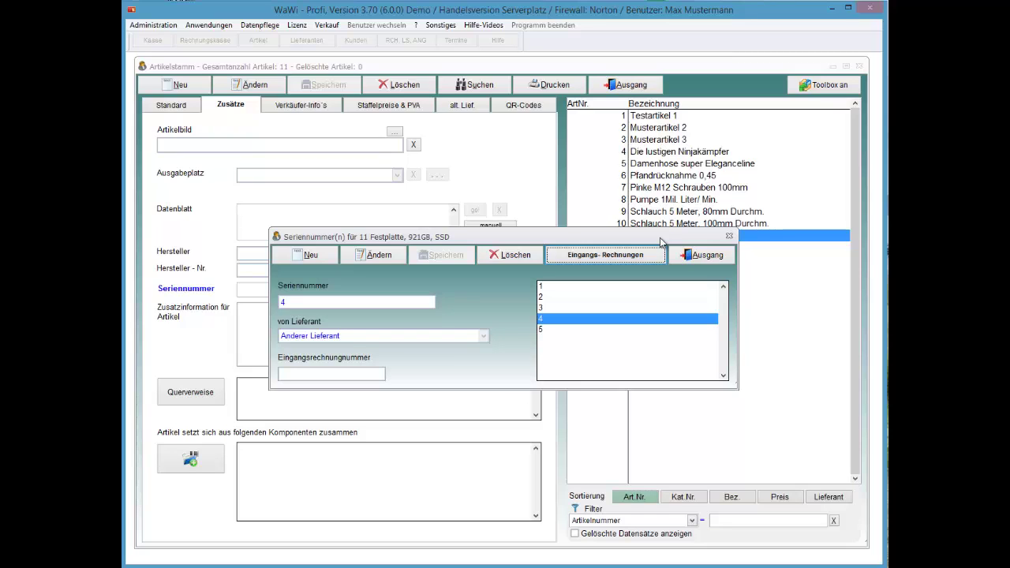
{"action": "left_click", "coordinate": [701, 255]}
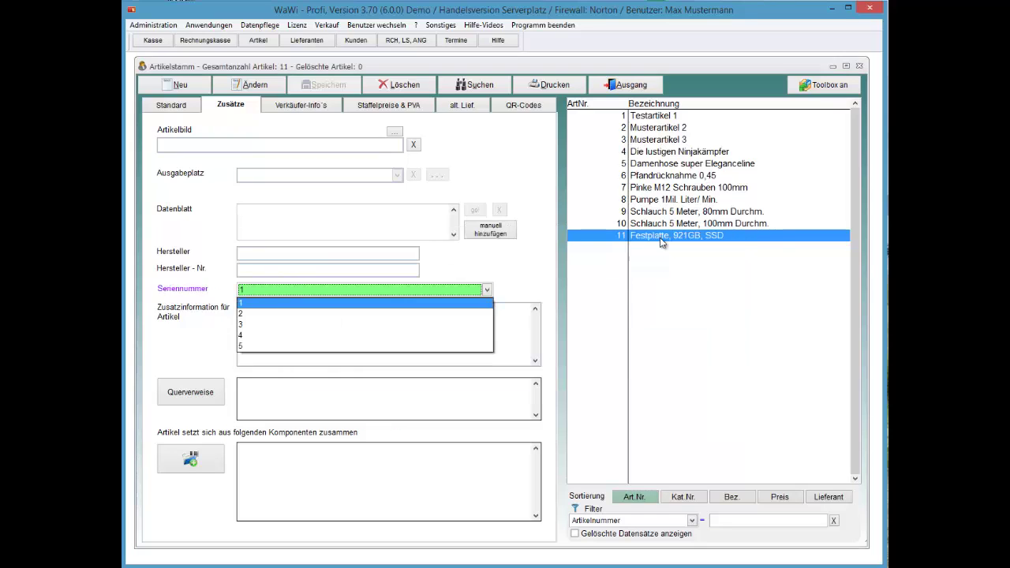
Step: Leave the article master and open the Kasse / Verkauf module
{"action": "left_click", "coordinate": [662, 243]}
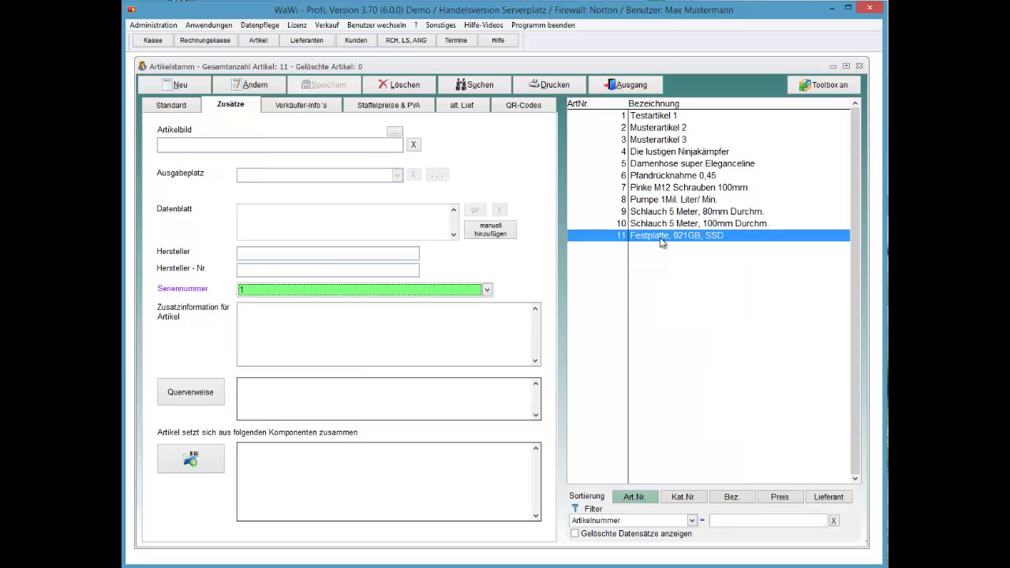
{"action": "key", "text": "Escape"}
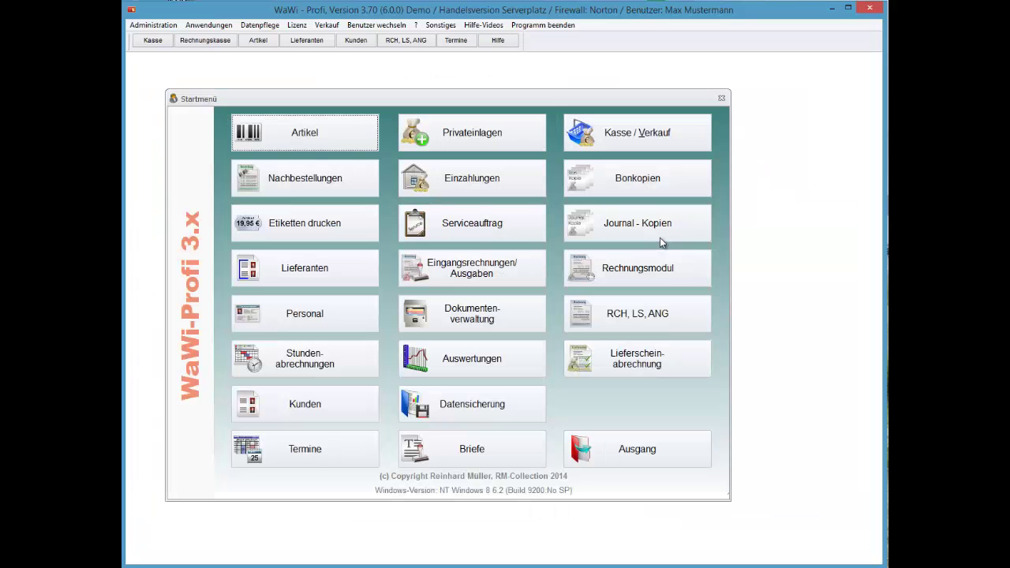
{"action": "key", "text": "Left"}
{"action": "key", "text": "Left"}
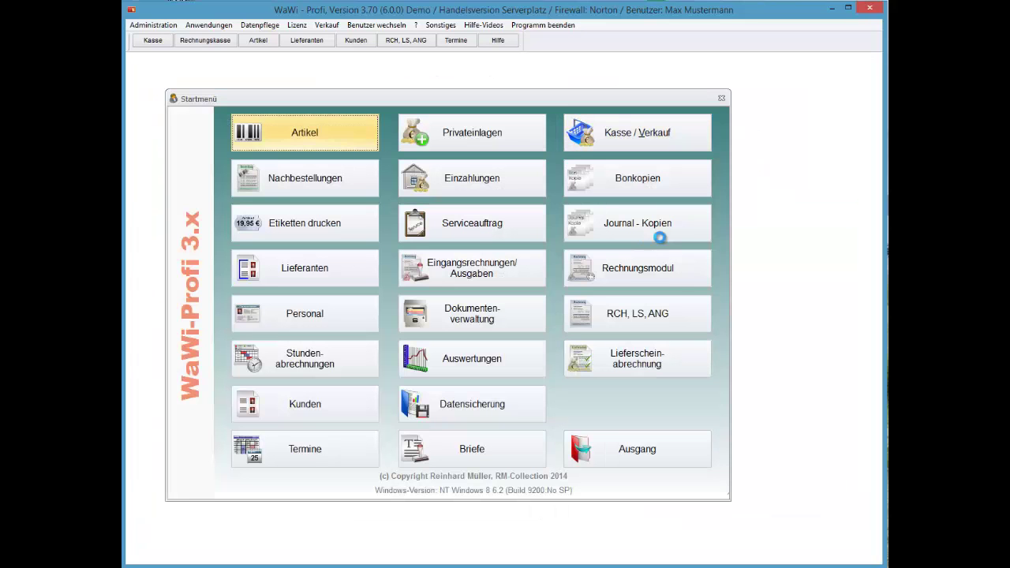
{"action": "key", "text": "Return"}
{"action": "left_click", "coordinate": [662, 238]}
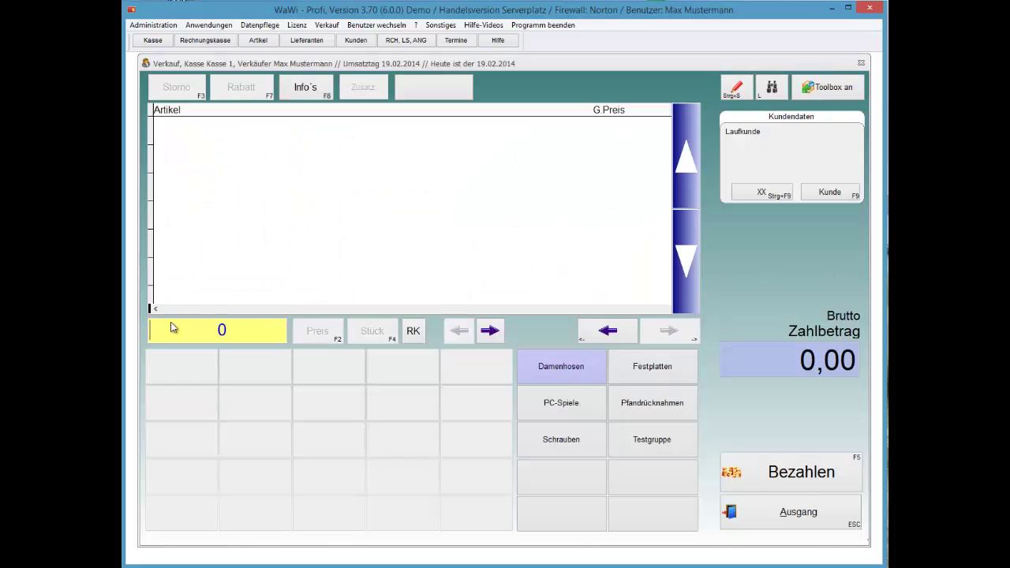
Step: Add article 11 to the sale with serial number 4 at a price of 399
{"action": "type", "text": "11"}
{"action": "key", "text": "Return"}
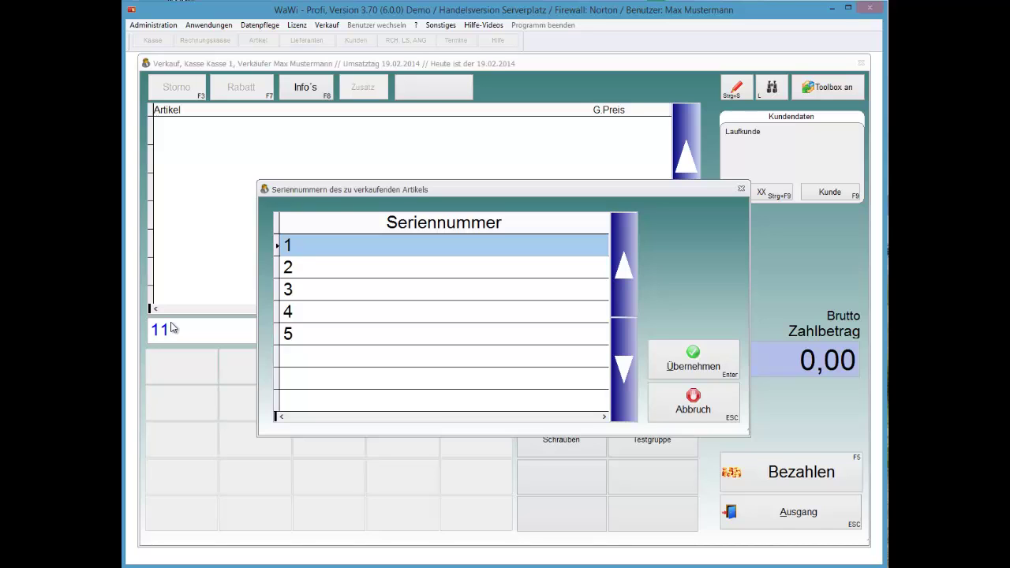
{"action": "key", "text": "Down"}
{"action": "key", "text": "Down"}
{"action": "key", "text": "Down"}
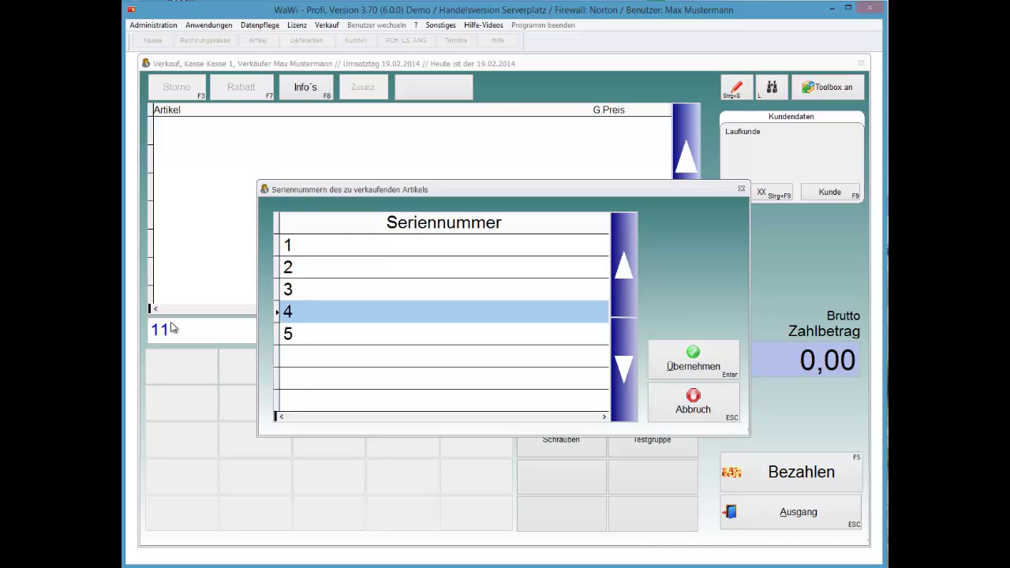
{"action": "key", "text": "Return"}
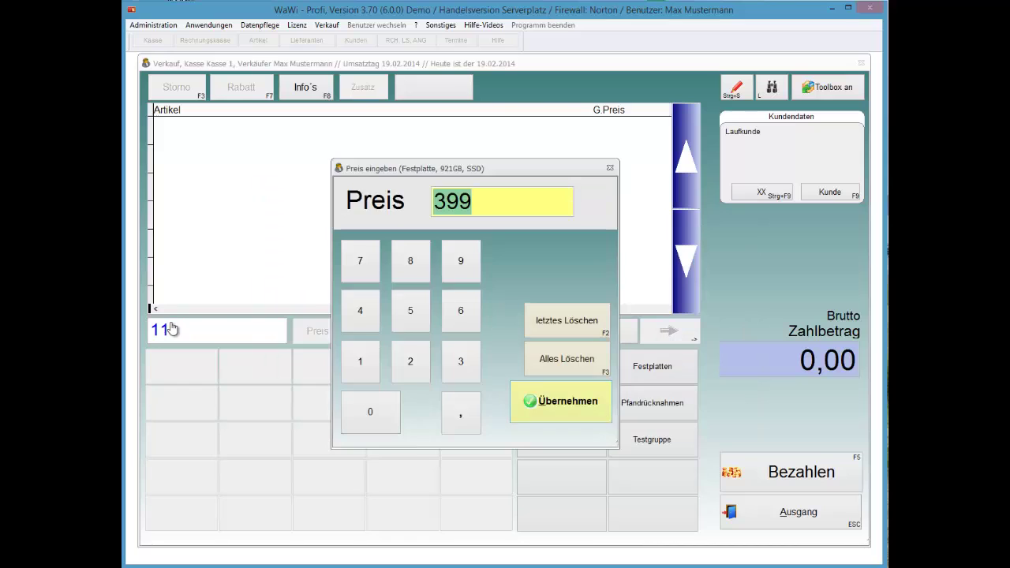
{"action": "key", "text": "Return"}
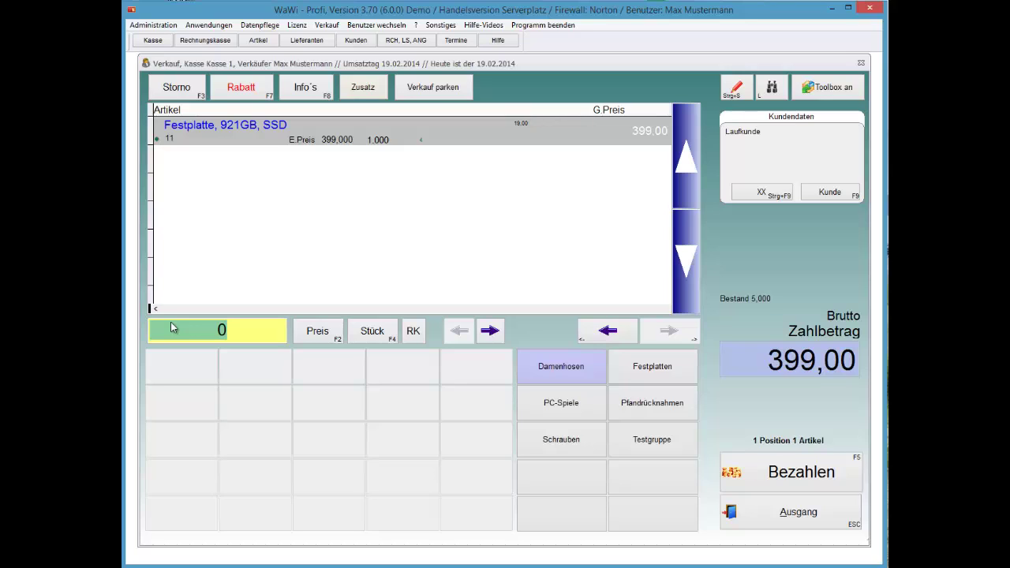
Step: Add another unit of article 11 to the sale with serial number 2 at a price of 399
{"action": "type", "text": "11"}
{"action": "key", "text": "Return"}
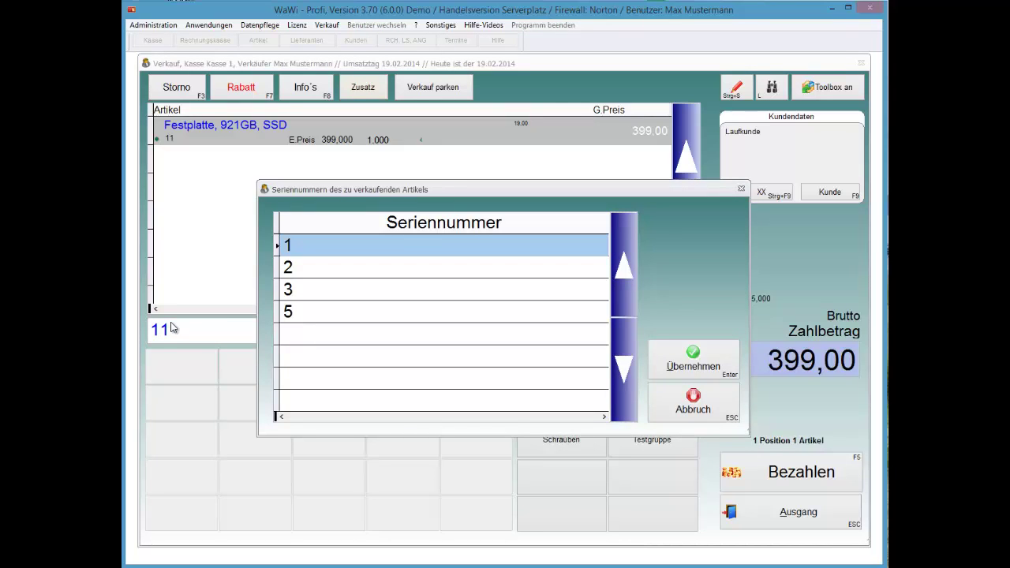
{"action": "key", "text": "Down"}
{"action": "key", "text": "Return"}
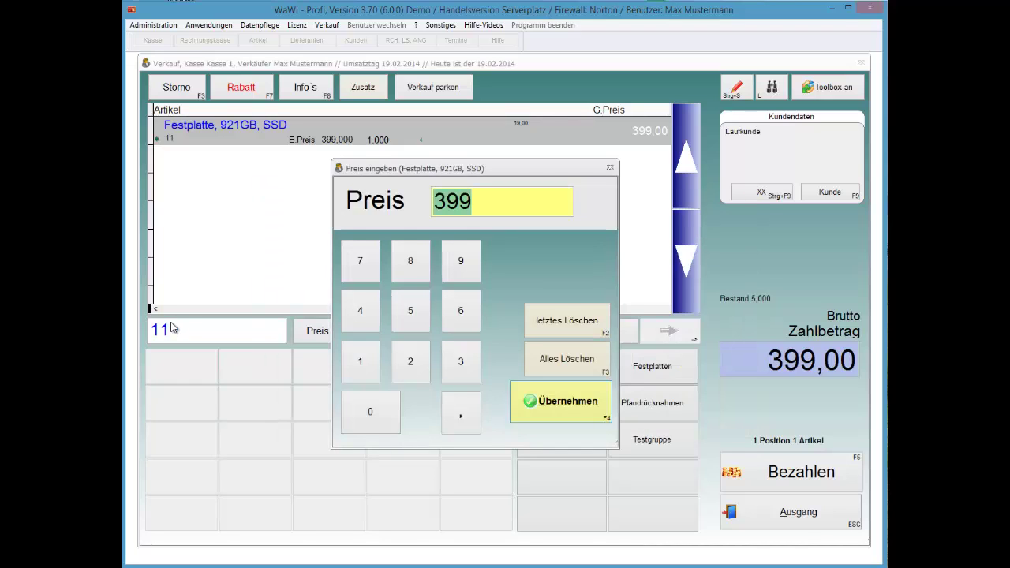
{"action": "key", "text": "Return"}
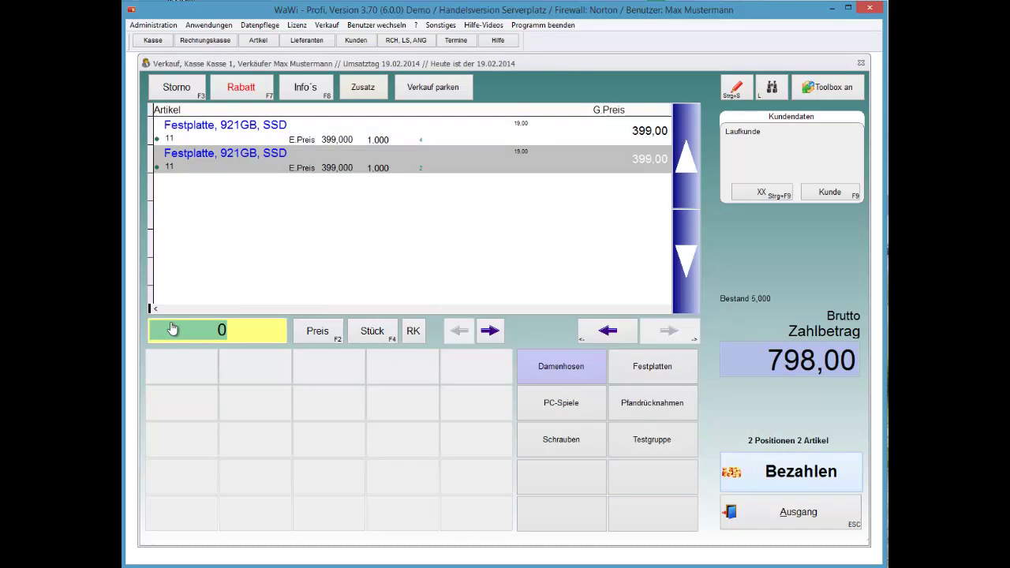
Step: Void the sale line of the hard disk with serial number 4
{"action": "key", "text": "Up"}
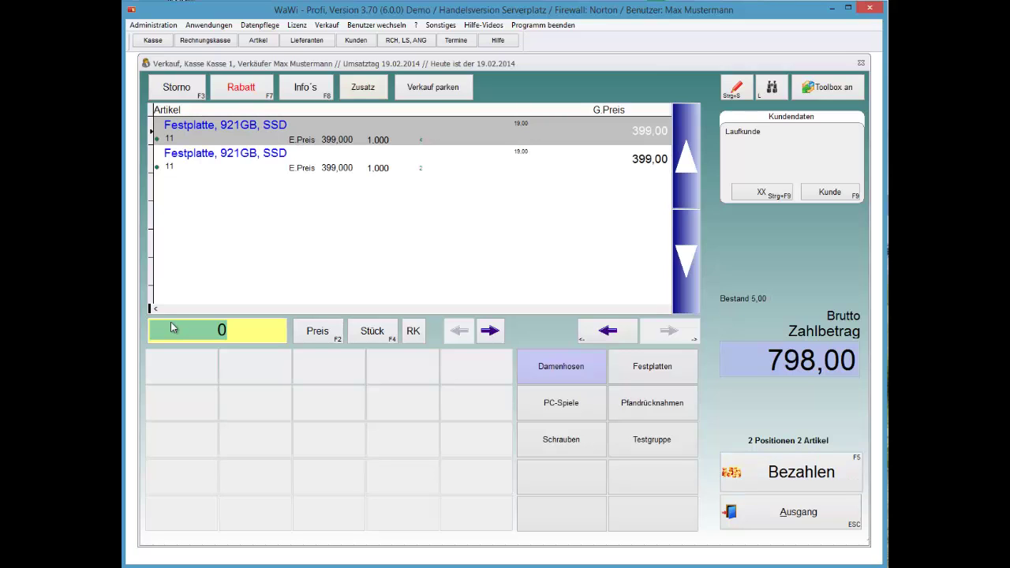
{"action": "key", "text": "F3"}
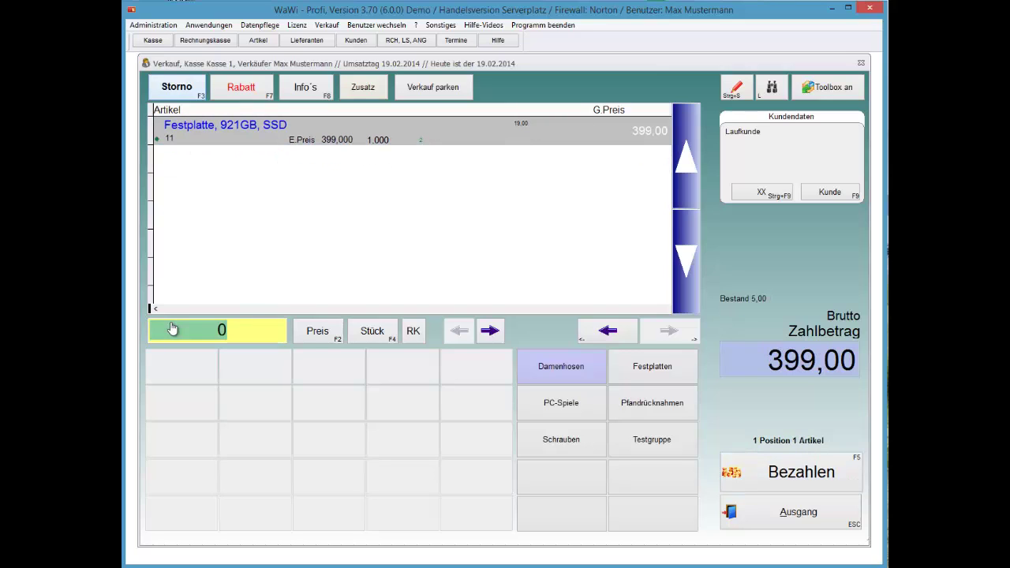
Step: Add article 11 to the sale with serial number 5 at a price of 399
{"action": "type", "text": "11"}
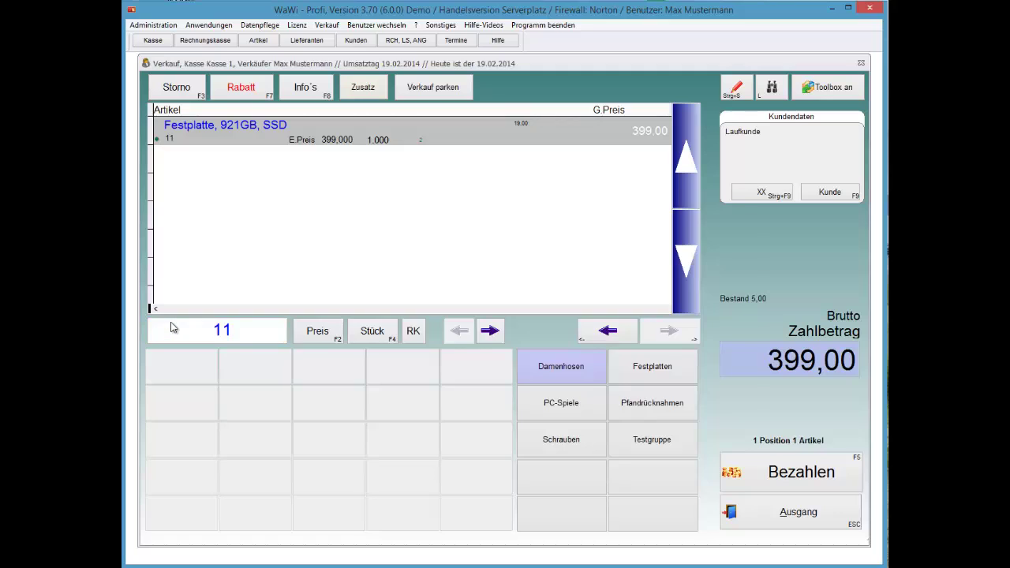
{"action": "key", "text": "Return"}
{"action": "key", "text": "Down"}
{"action": "key", "text": "Down"}
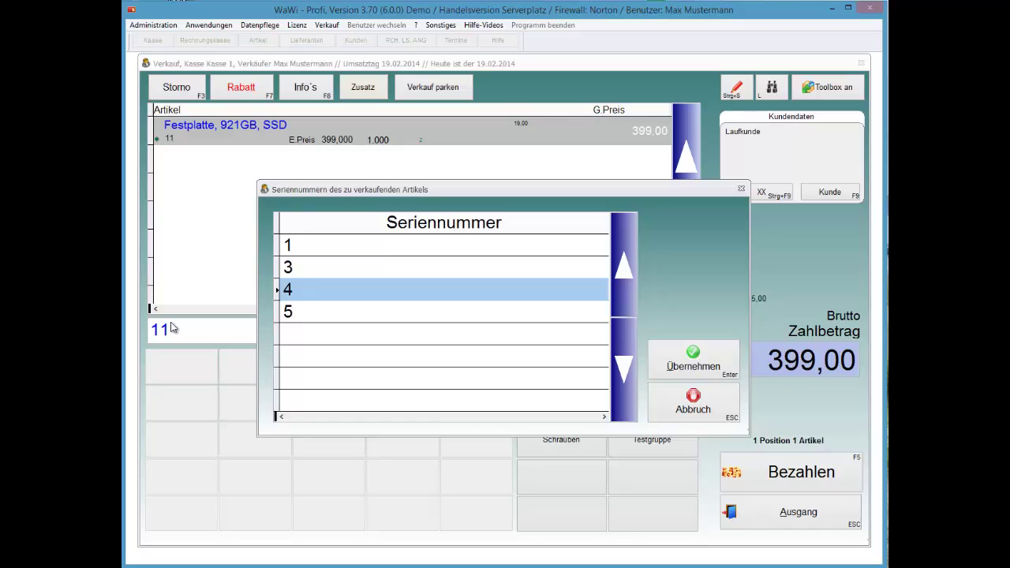
{"action": "key", "text": "Down"}
{"action": "key", "text": "Return"}
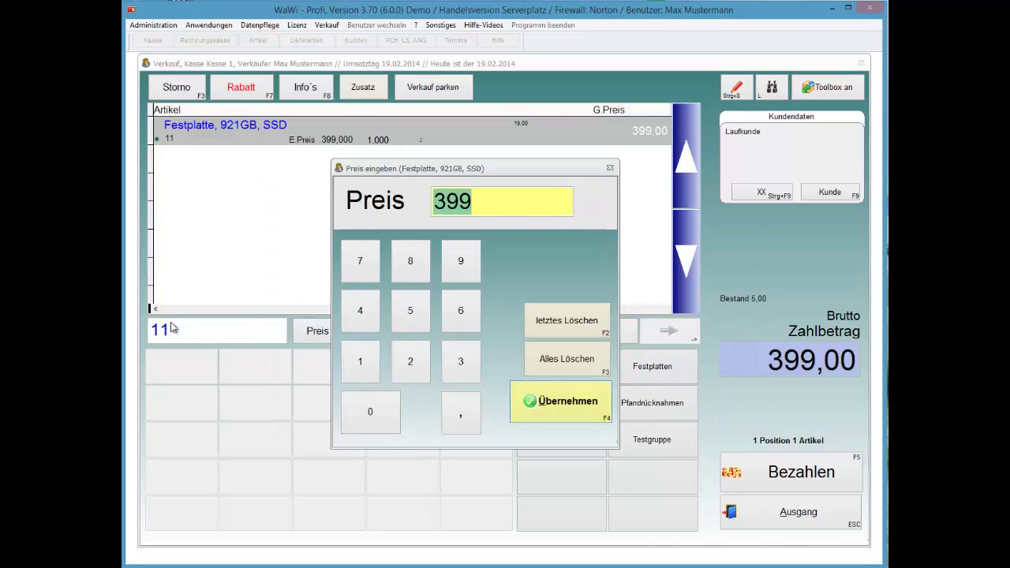
{"action": "key", "text": "Return"}
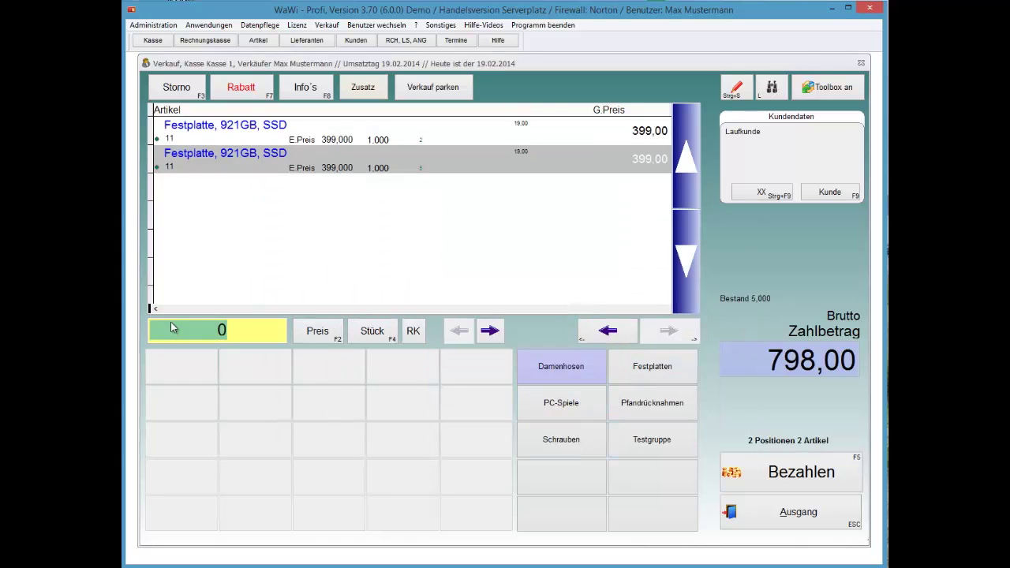
Step: Complete the sale with a cash payment of 798,00 and return to the article number entry
{"action": "key", "text": "F5"}
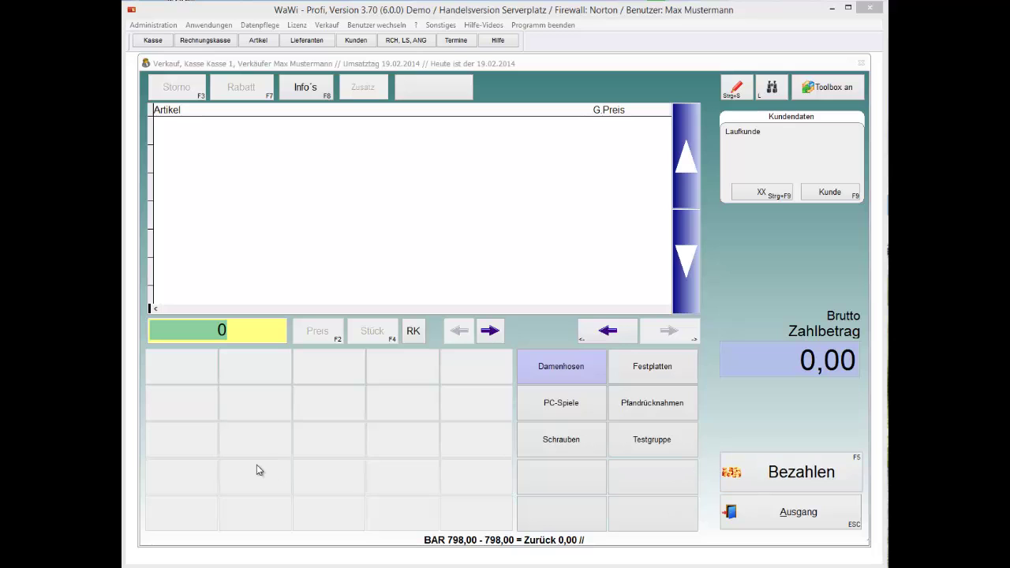
{"action": "left_click", "coordinate": [187, 337]}
{"action": "key", "text": "F8"}
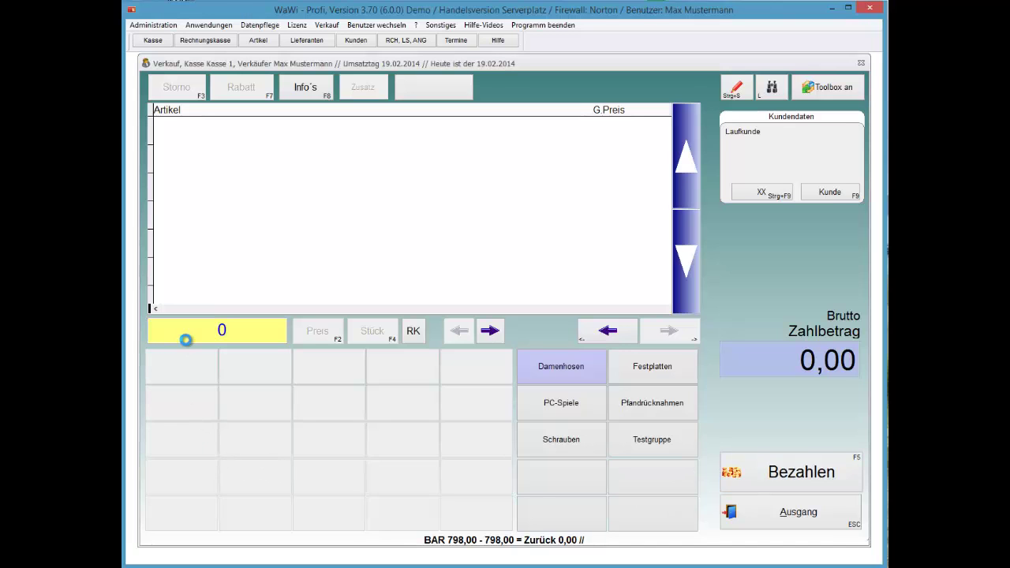
{"action": "key", "text": "Escape"}
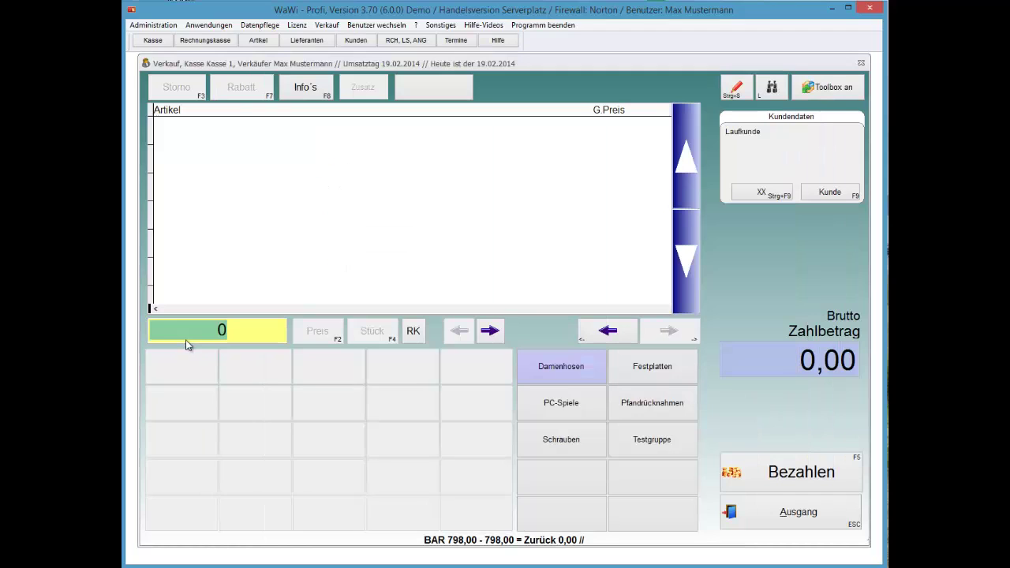
{"action": "left_click", "coordinate": [185, 340]}
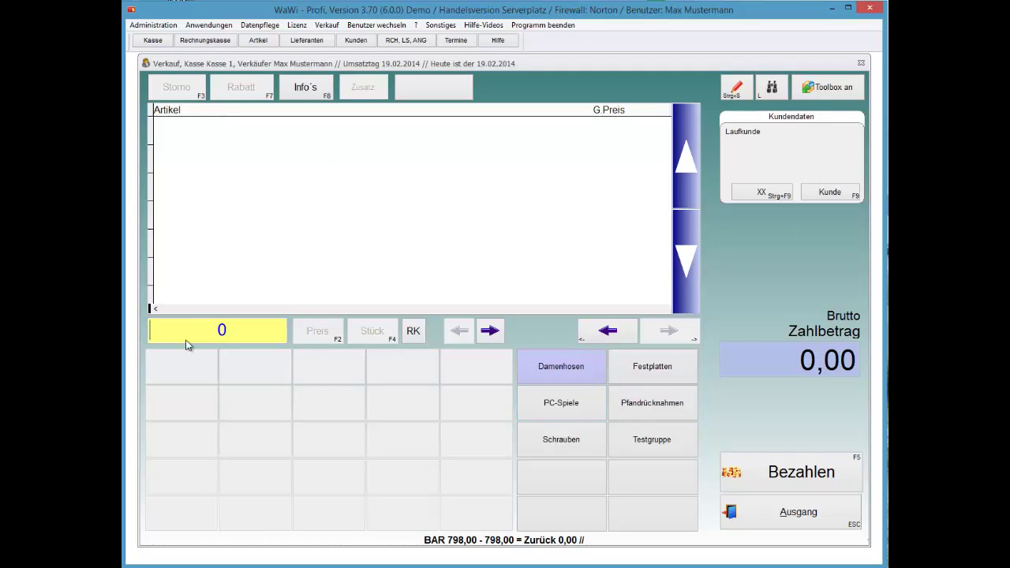
Step: Open the receipt copy of the 798,00 cash sale and check the serial numbers printed for both hard disks
{"action": "left_click", "coordinate": [827, 87]}
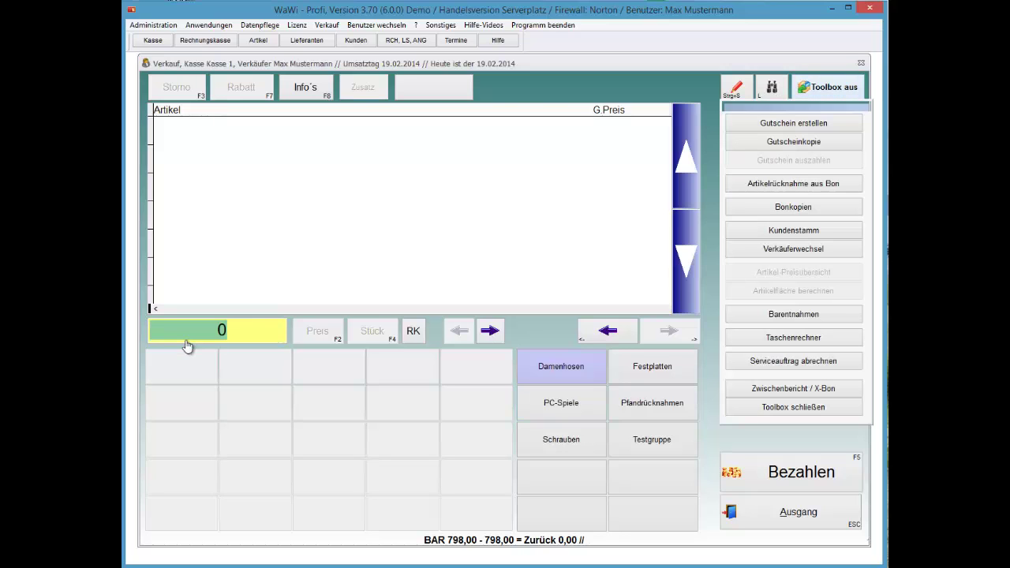
{"action": "key", "text": "F12"}
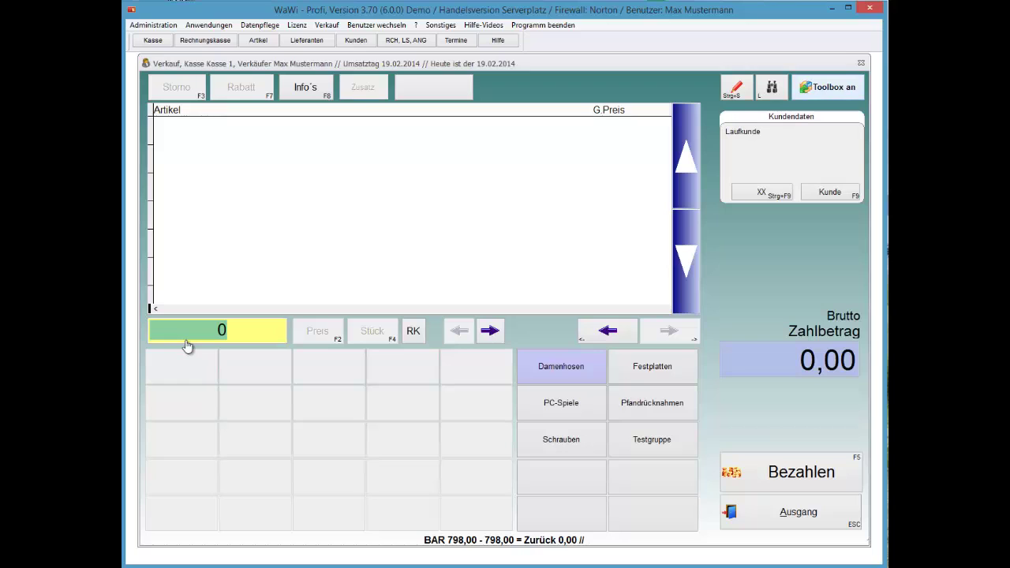
{"action": "key", "text": "F8"}
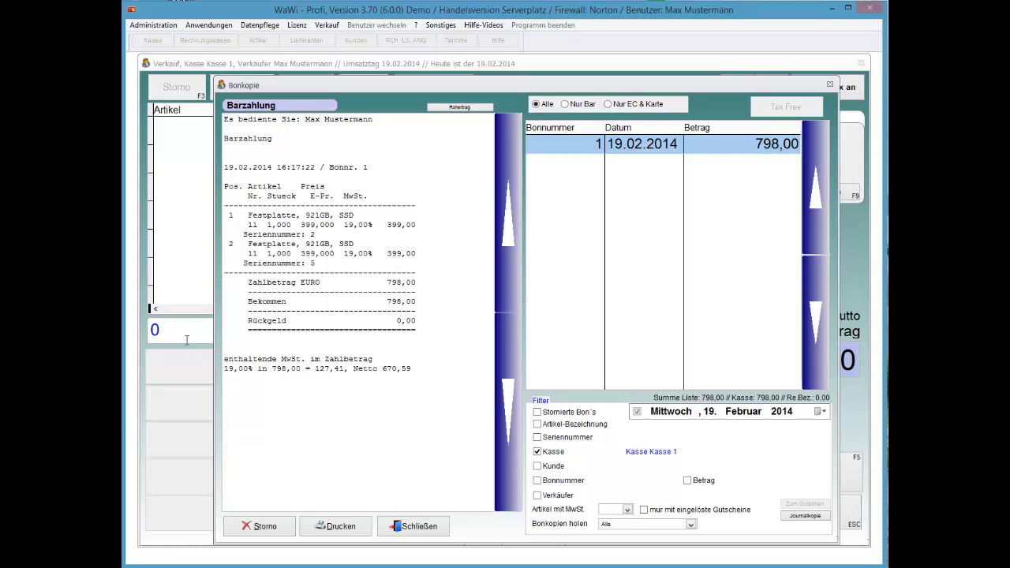
{"action": "left_click_drag", "start_coordinate": [228, 216], "coordinate": [316, 235]}
{"action": "left_click_drag", "start_coordinate": [229, 244], "coordinate": [315, 263]}
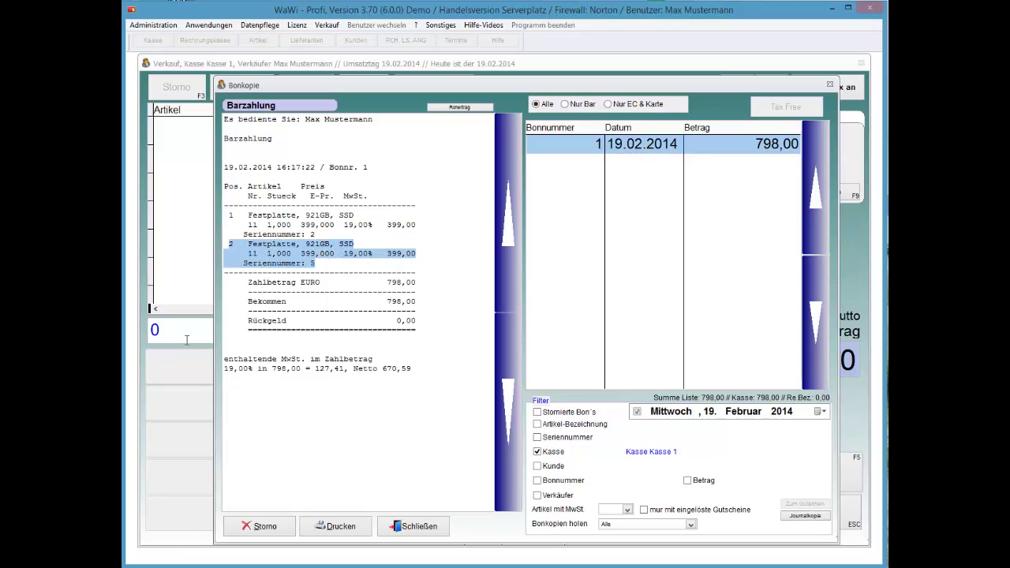
{"action": "key", "text": "Escape"}
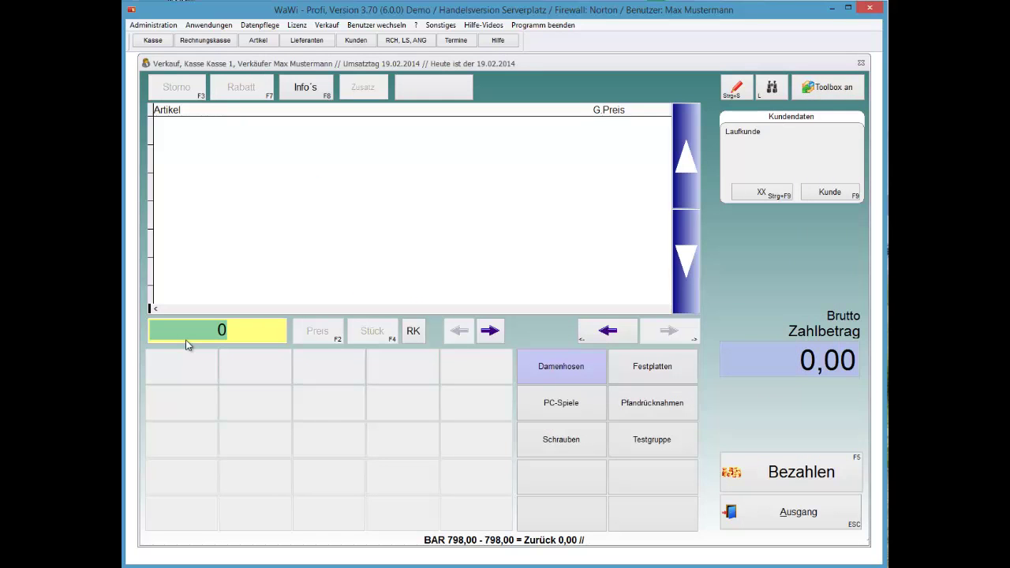
Step: Add article 11 to the sale with serial number 4 at a price of 399, and void the line again
{"action": "type", "text": "11"}
{"action": "key", "text": "Return"}
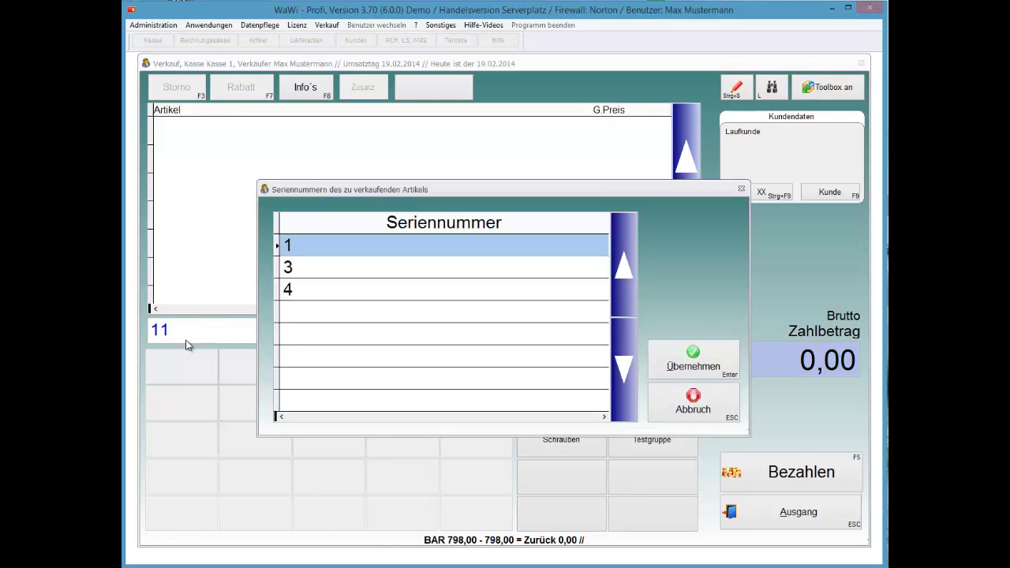
{"action": "key", "text": "Down"}
{"action": "key", "text": "Down"}
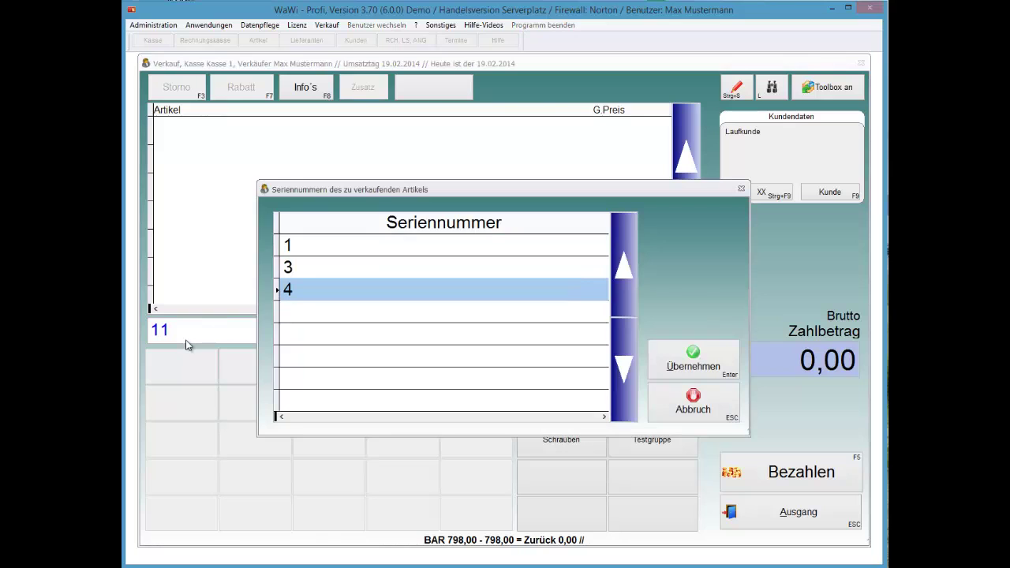
{"action": "key", "text": "Return"}
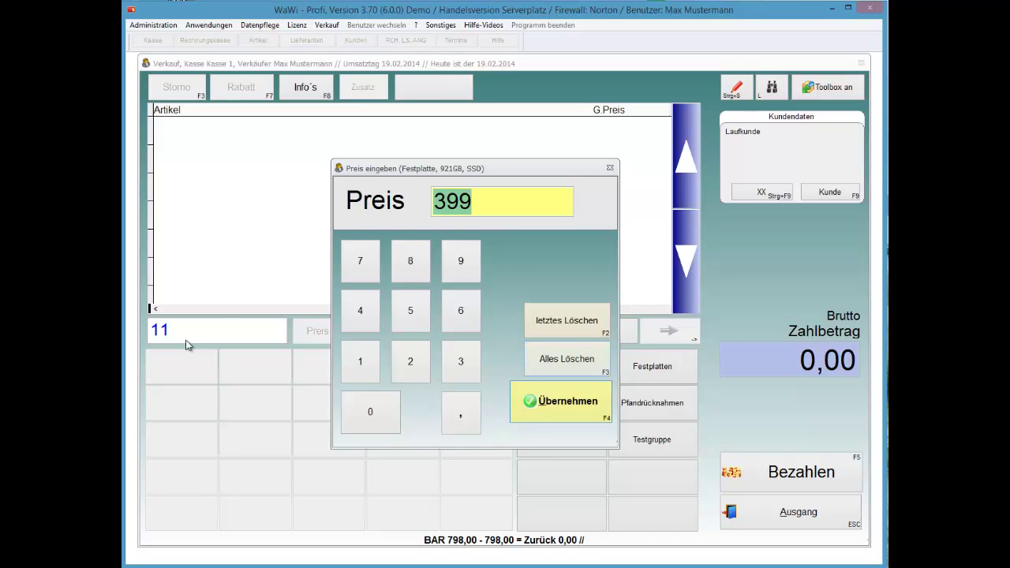
{"action": "key", "text": "Return"}
{"action": "key", "text": "F3"}
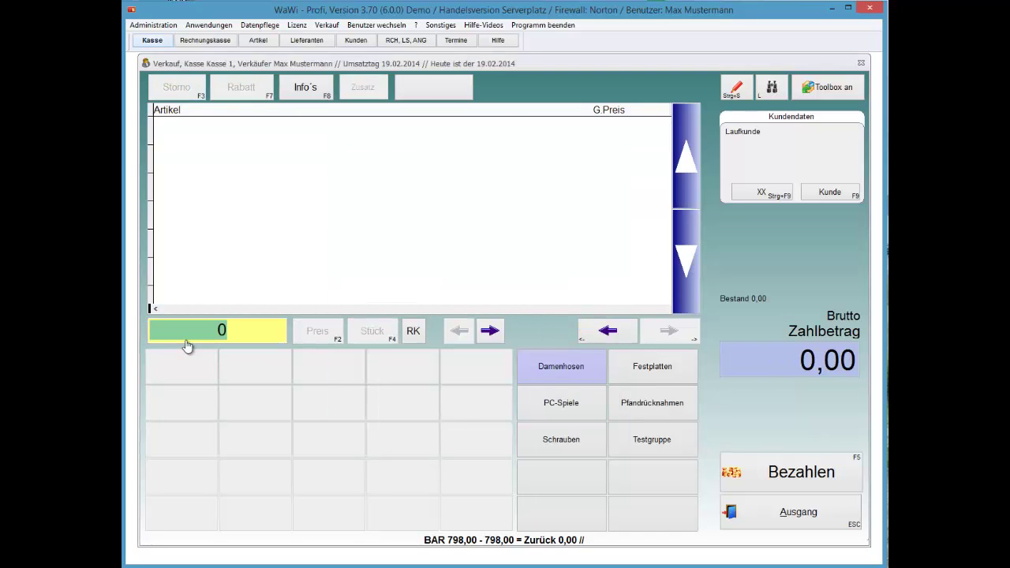
Step: Disable manual price changes (manuelle Preisänderung) in the behaviour and appearance settings of the cash register
{"action": "key", "text": "alt+a"}
{"action": "key", "text": "Right"}
{"action": "key", "text": "Down"}
{"action": "key", "text": "Up"}
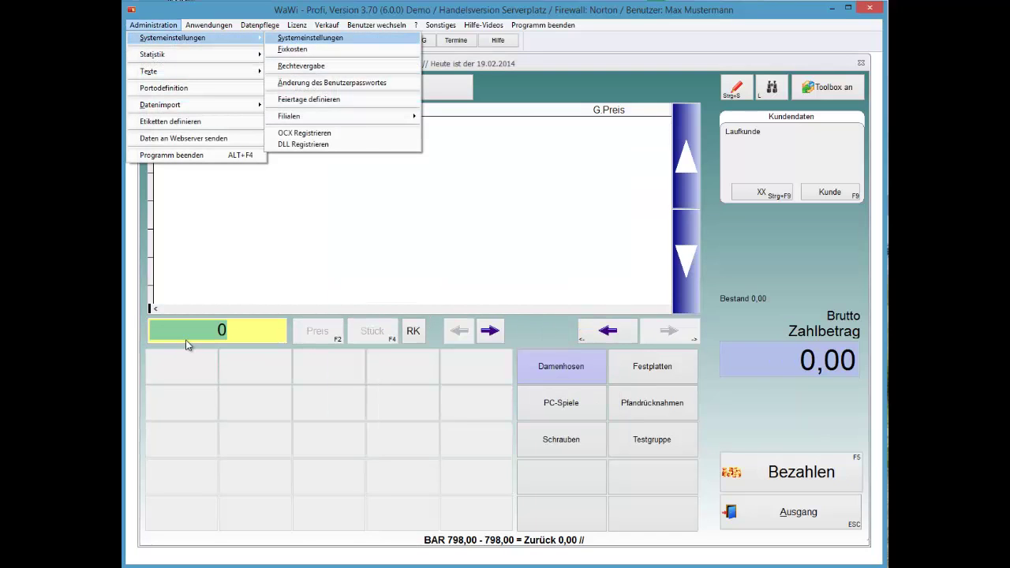
{"action": "key", "text": "Return"}
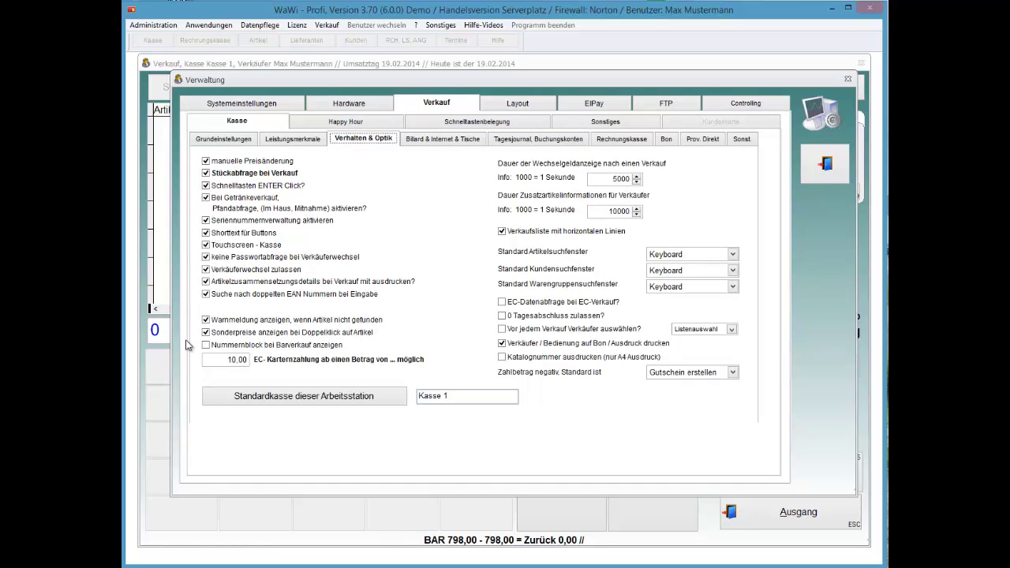
{"action": "key", "text": "Tab"}
{"action": "key", "text": "space"}
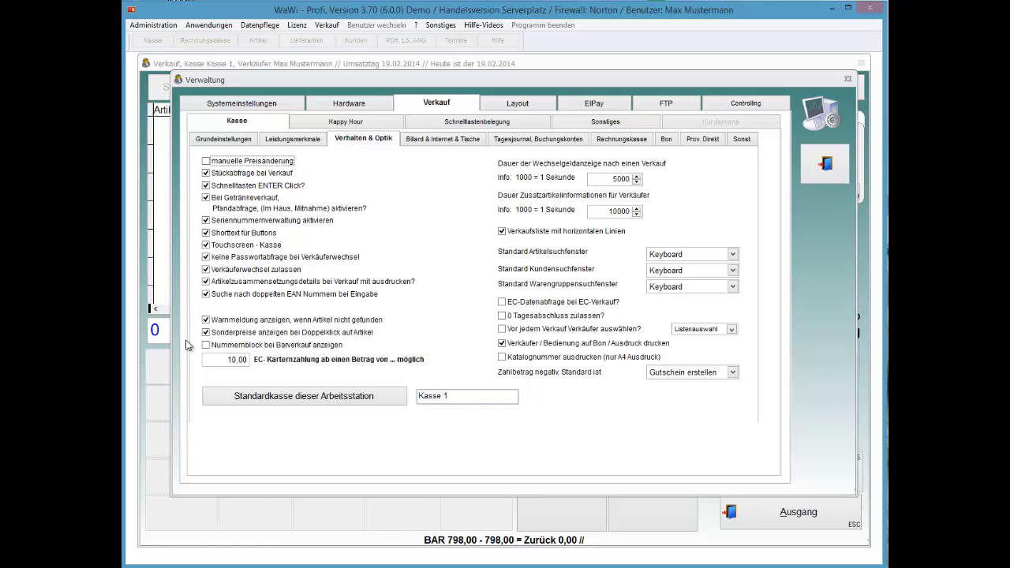
{"action": "key", "text": "Escape"}
Step: Test selling article 11 with manual price changes disabled by adding one serial-numbered unit and voiding its line
{"action": "type", "text": "11"}
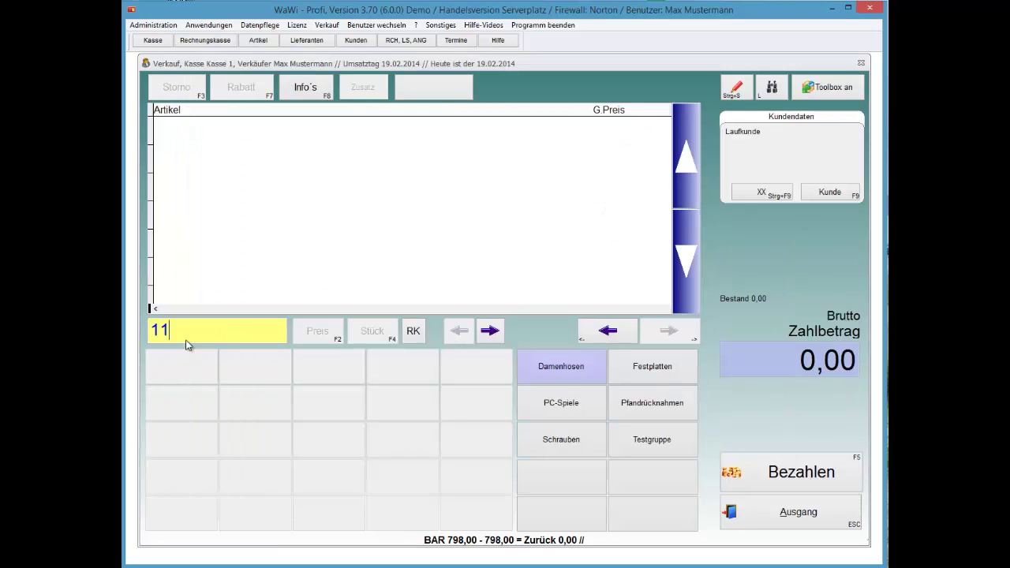
{"action": "key", "text": "Return"}
{"action": "key", "text": "Down"}
{"action": "key", "text": "Down"}
{"action": "key", "text": "Return"}
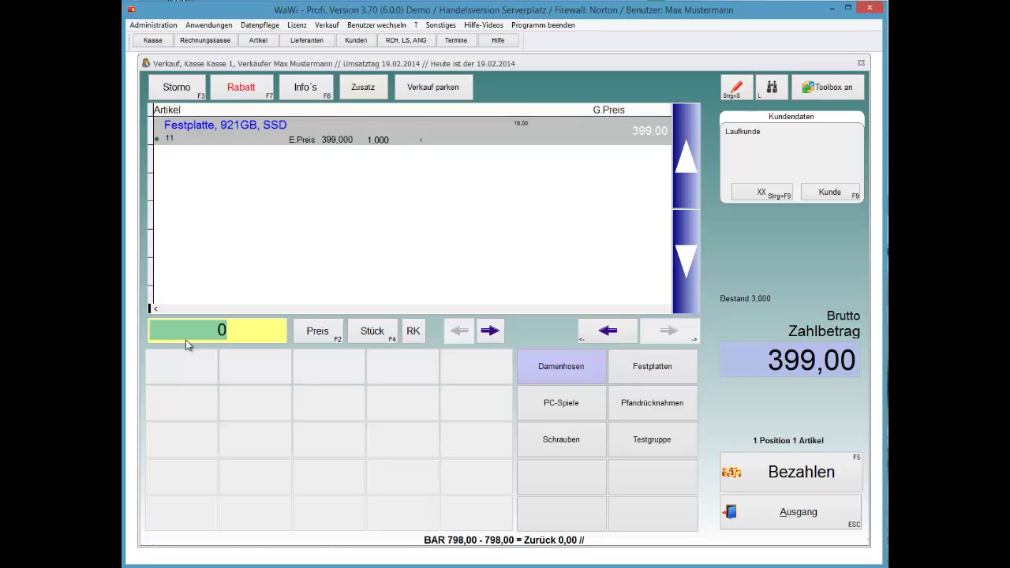
{"action": "key", "text": "F3"}
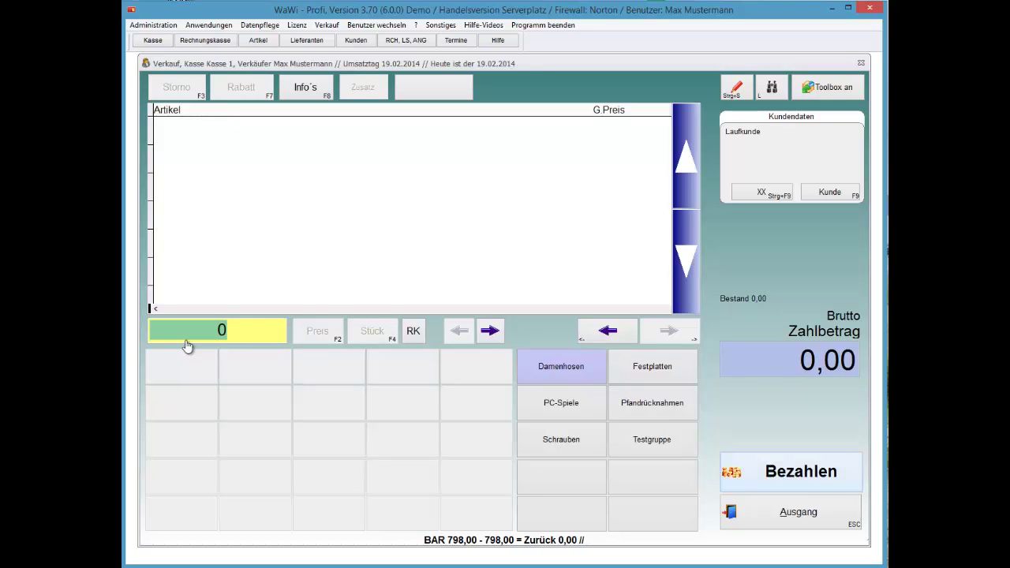
Step: Cancel the 798,00 cash receipt from the receipt copies and pay the amount out to the customer in cash today
{"action": "key", "text": "F5"}
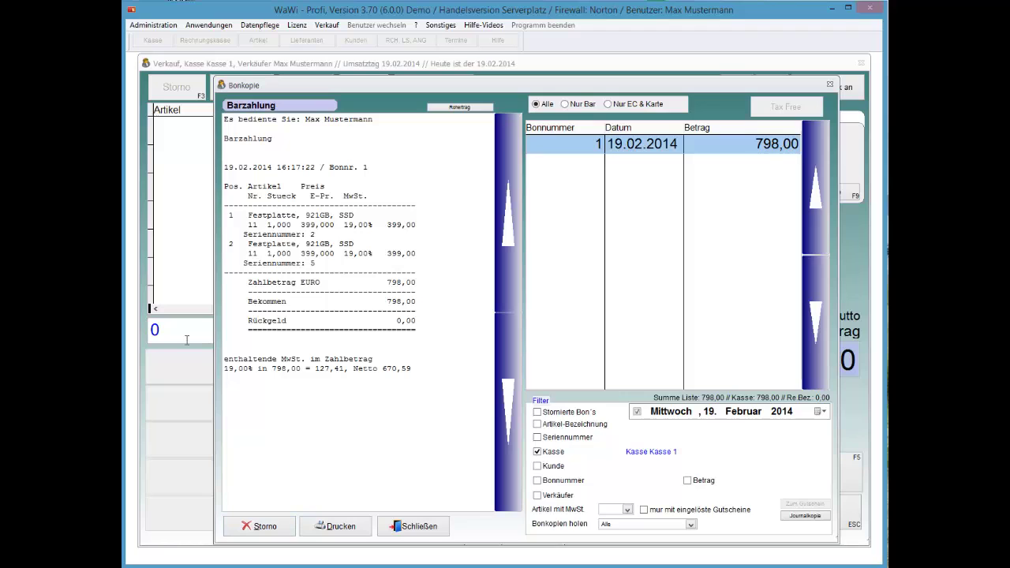
{"action": "key", "text": "alt+s"}
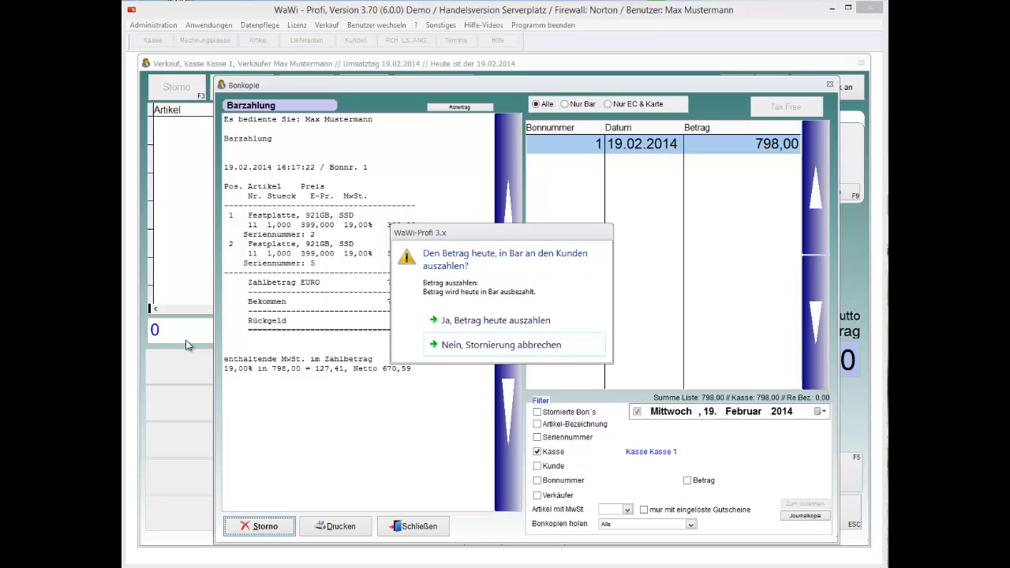
{"action": "key", "text": "Tab"}
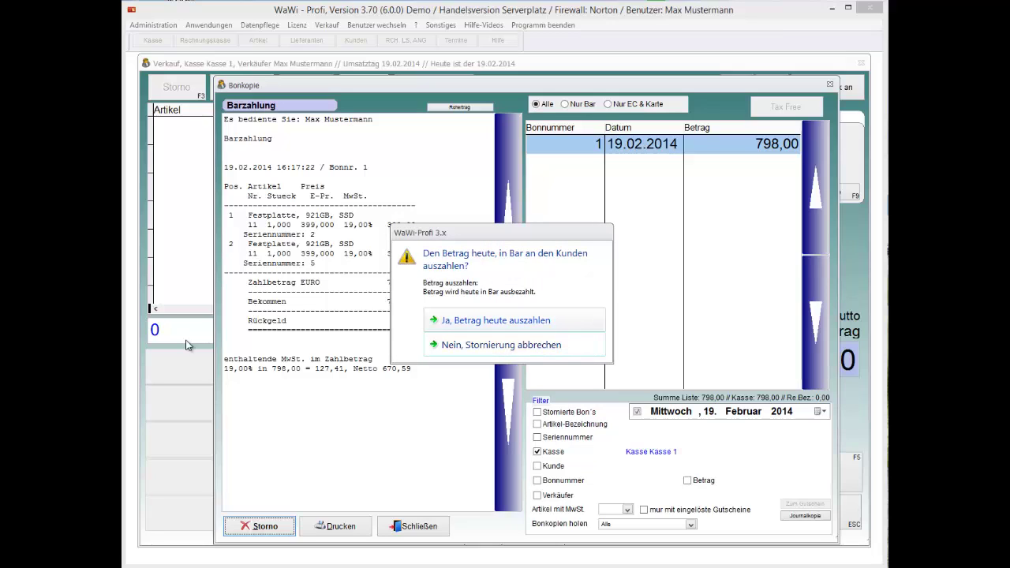
{"action": "key", "text": "Tab"}
{"action": "key", "text": "Tab"}
{"action": "key", "text": "Return"}
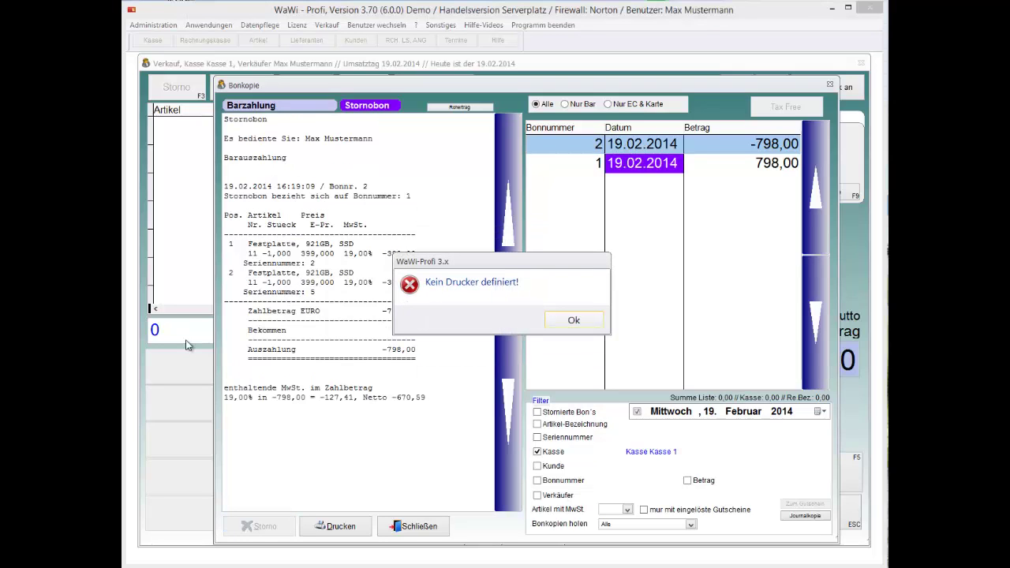
{"action": "key", "text": "Return"}
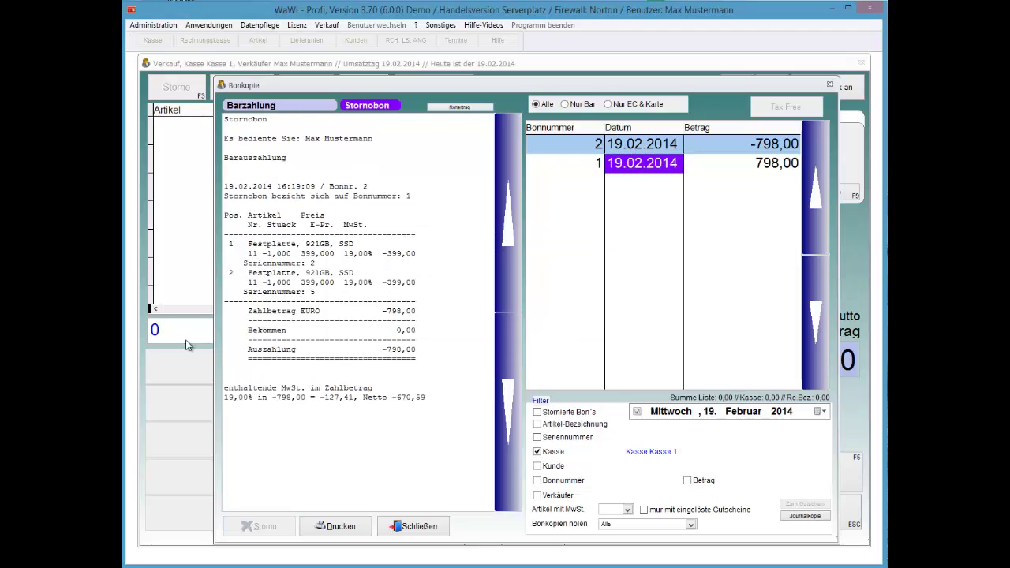
Step: Compare the cancellation receipt with the original receipt and check the receipt number each one refers to
{"action": "key", "text": "Down"}
{"action": "key", "text": "Up"}
{"action": "key", "text": "Down"}
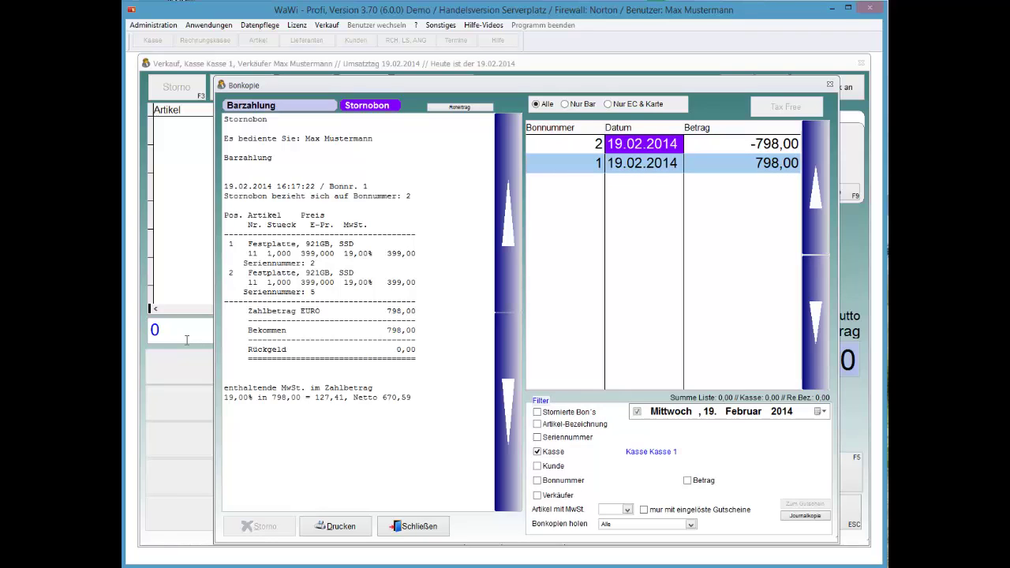
{"action": "left_click_drag", "start_coordinate": [225, 196], "coordinate": [412, 196]}
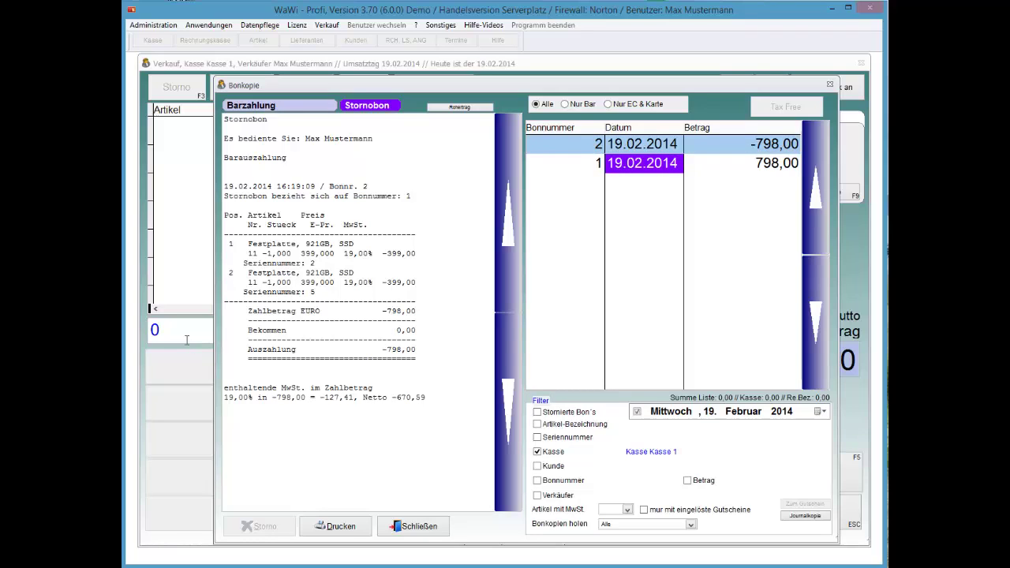
{"action": "key", "text": "ctrl+shift+Left"}
{"action": "key", "text": "ctrl+shift+Left"}
{"action": "key", "text": "ctrl+shift+Left"}
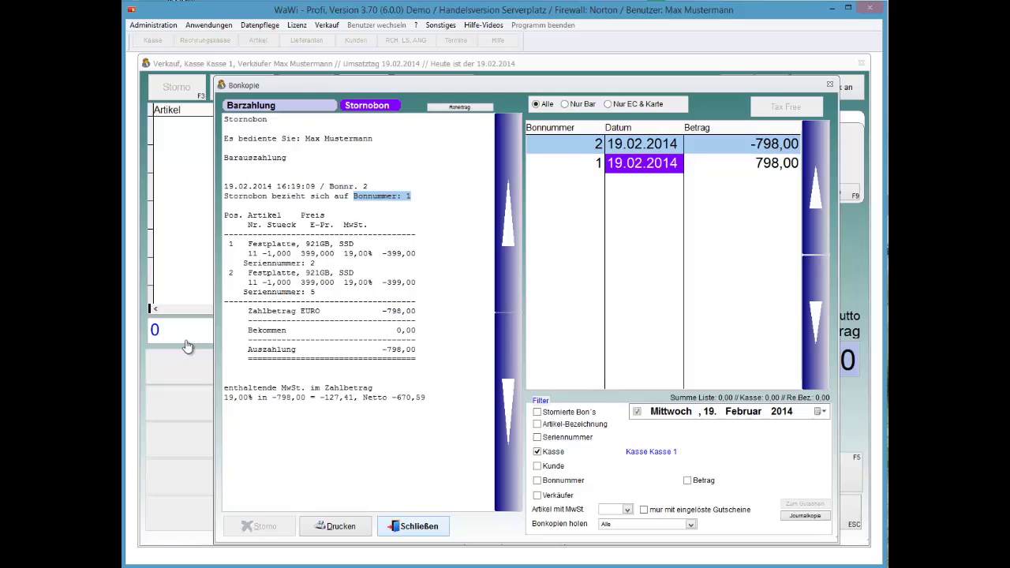
Step: Close the receipt copies and check which serial numbers are available for selling article 11
{"action": "key", "text": "Escape"}
{"action": "type", "text": "11"}
{"action": "key", "text": "Return"}
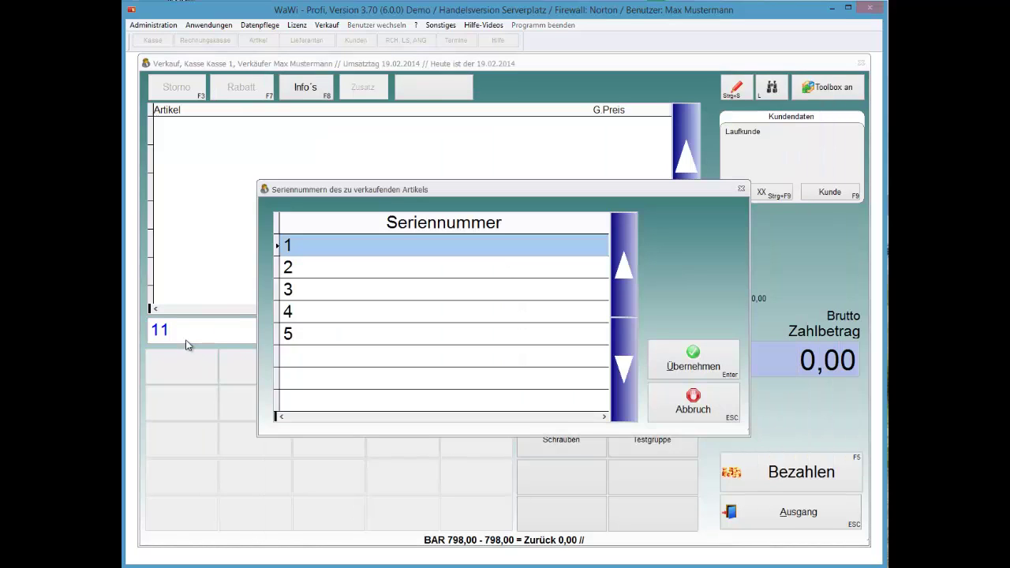